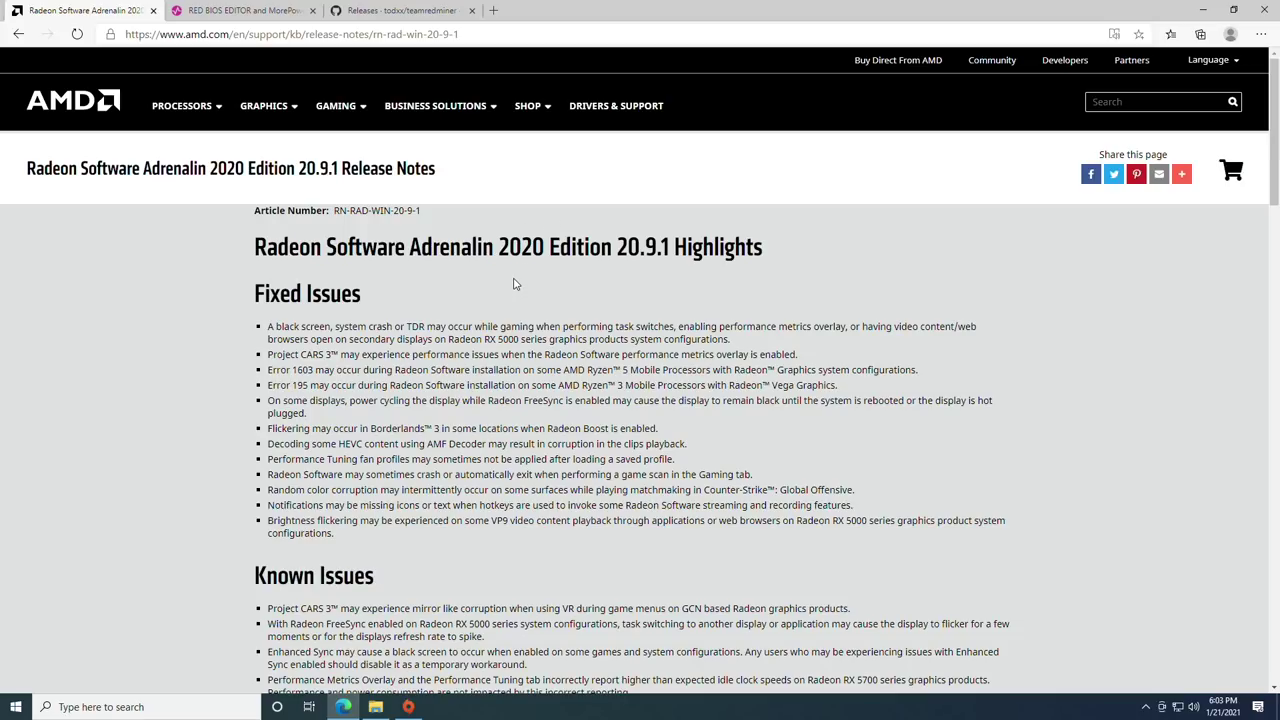
- Review the Radeon Software Adrenalin 2020 Edition 20.9.1 release notes, including the driver download links and the compatible products
scroll(463, 360, "down", 1)
scroll(465, 360, "down", 15)
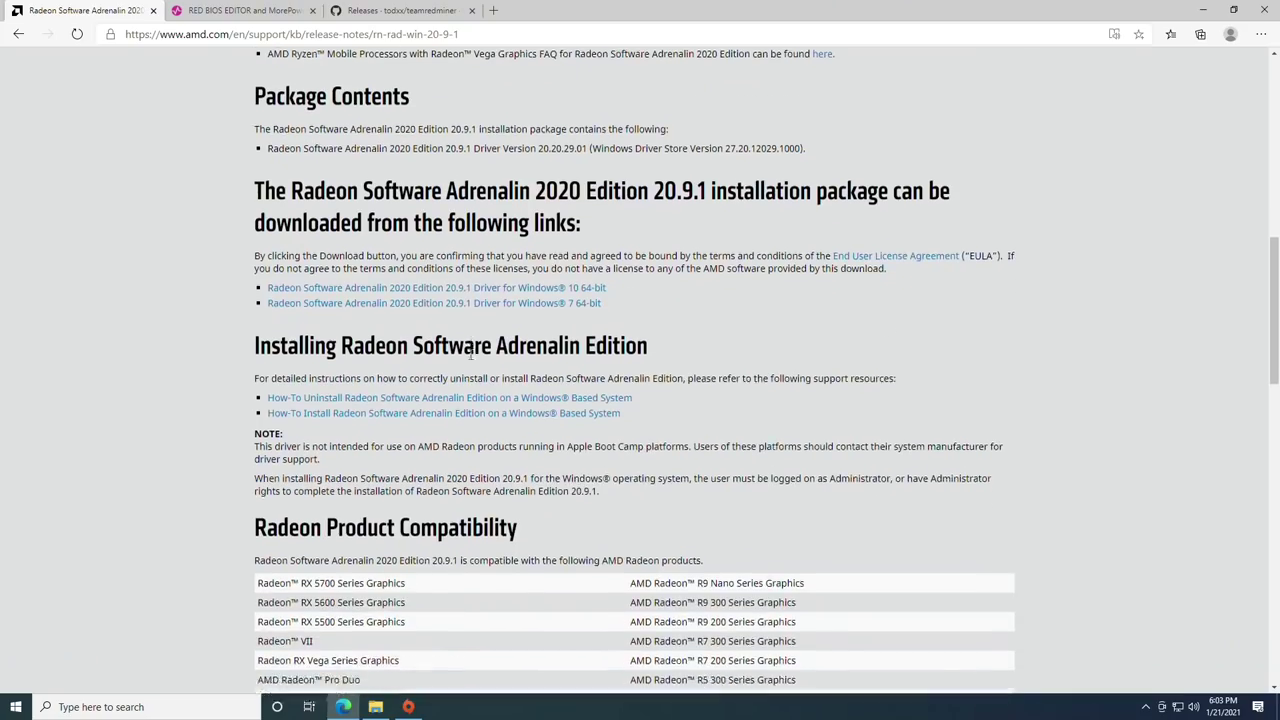
left_click(1145, 706)
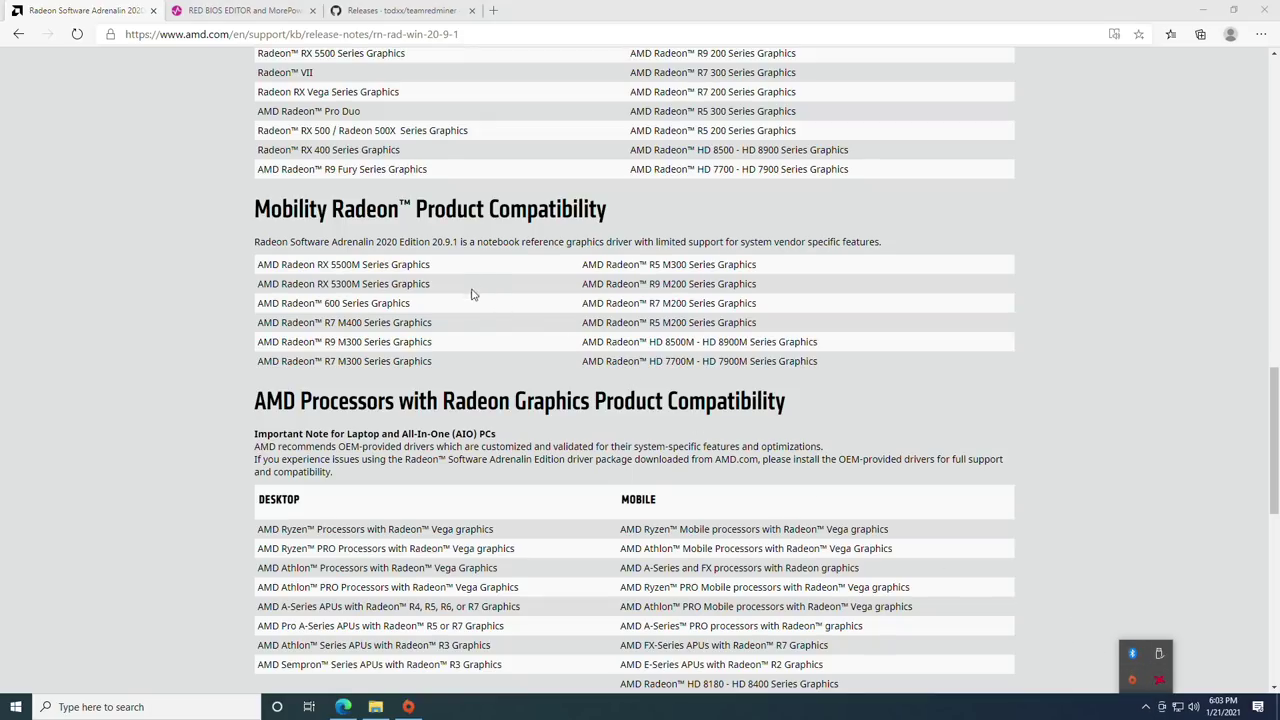
left_click(214, 258)
scroll(381, 291, "up", 15)
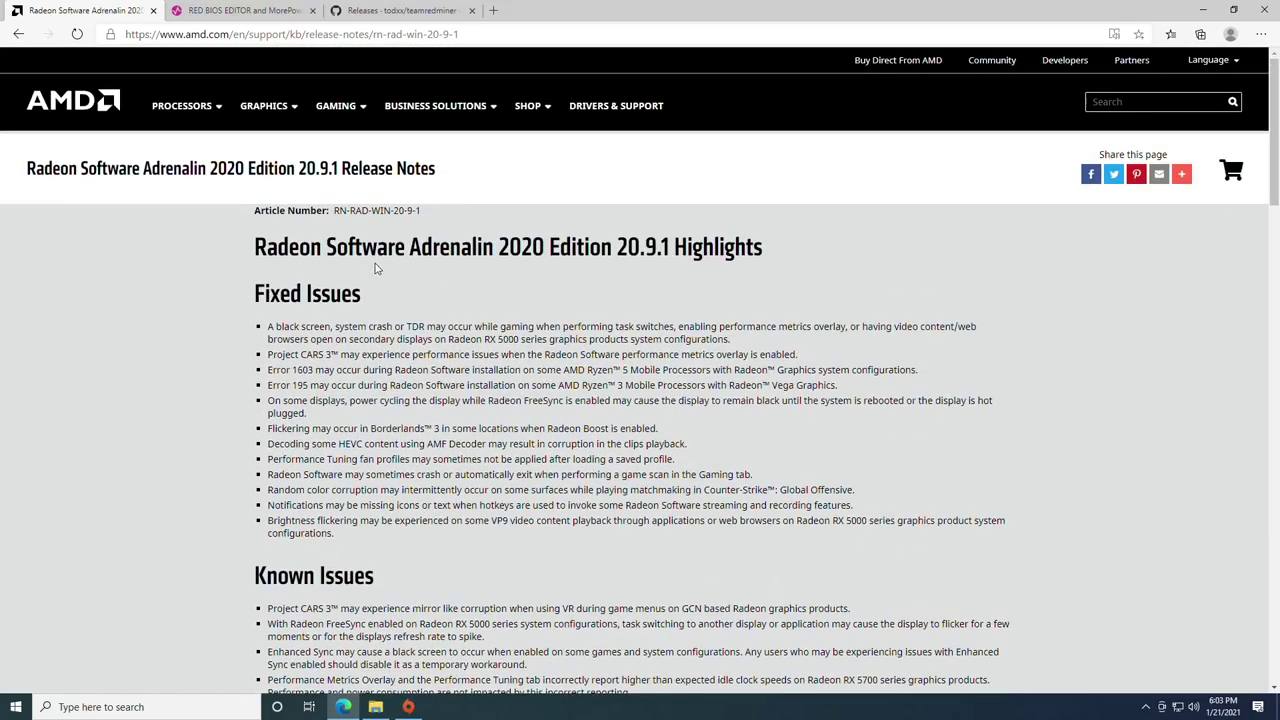
- Examine the igorslab.de download table for MorePowerTool, Red BIOS Editor and the AMD flash tools
key("ctrl+Tab")
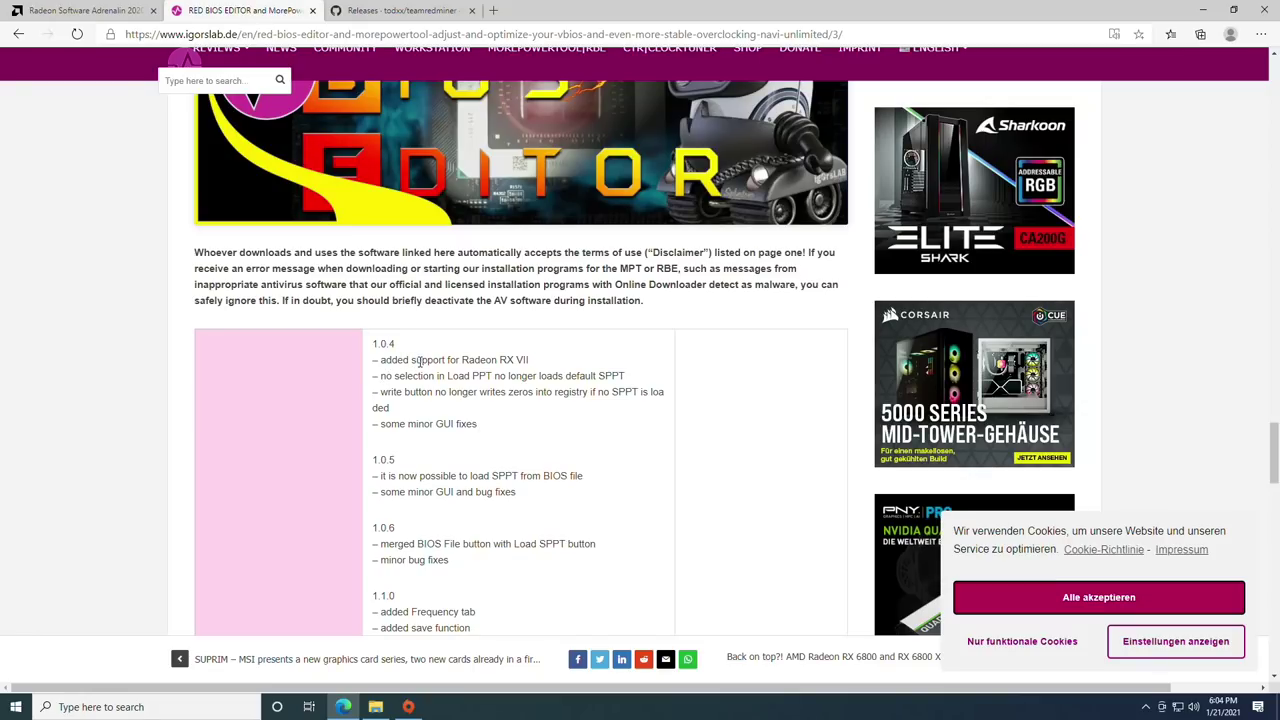
scroll(418, 362, "down", 10)
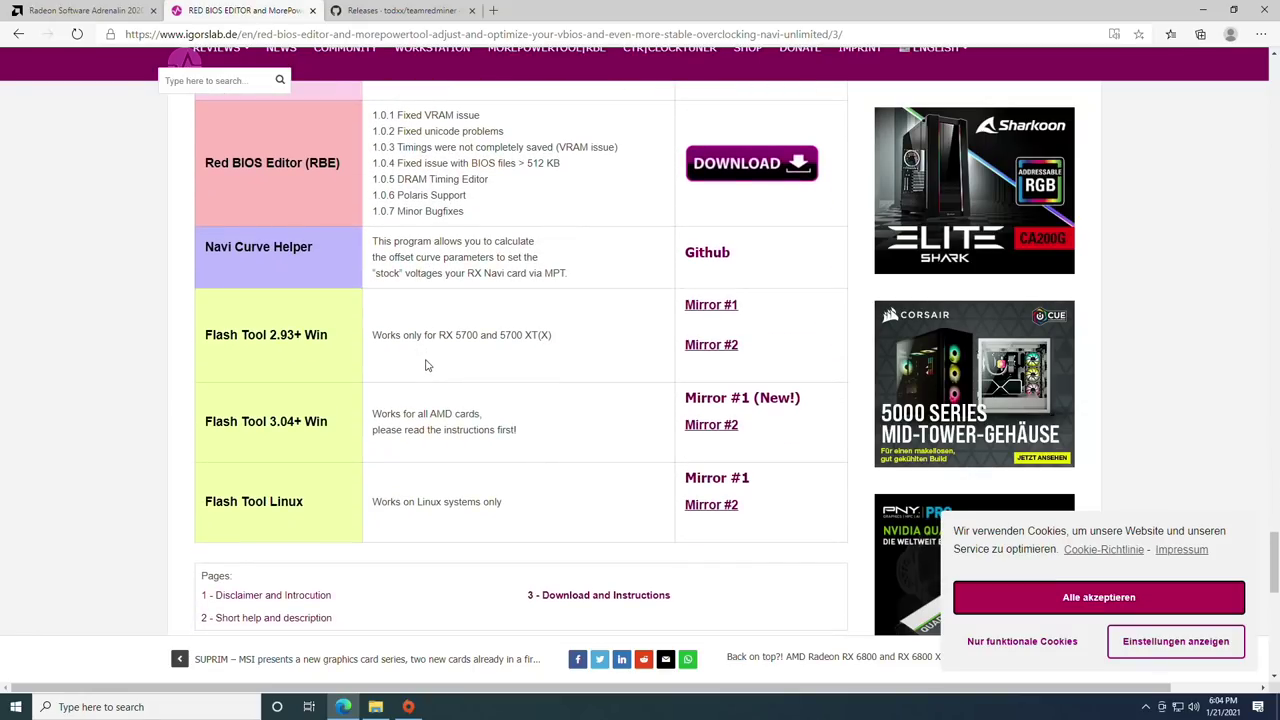
scroll(425, 365, "up", 10)
scroll(423, 360, "down", 1)
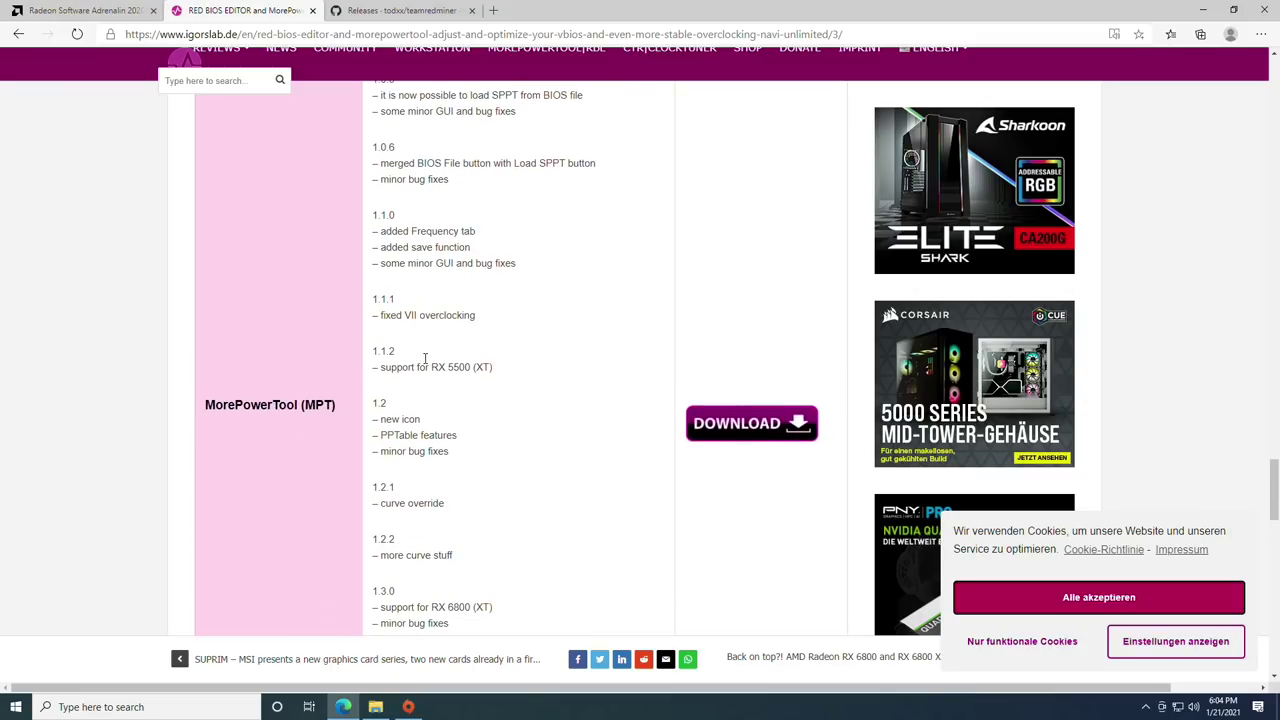
scroll(477, 366, "down", 5)
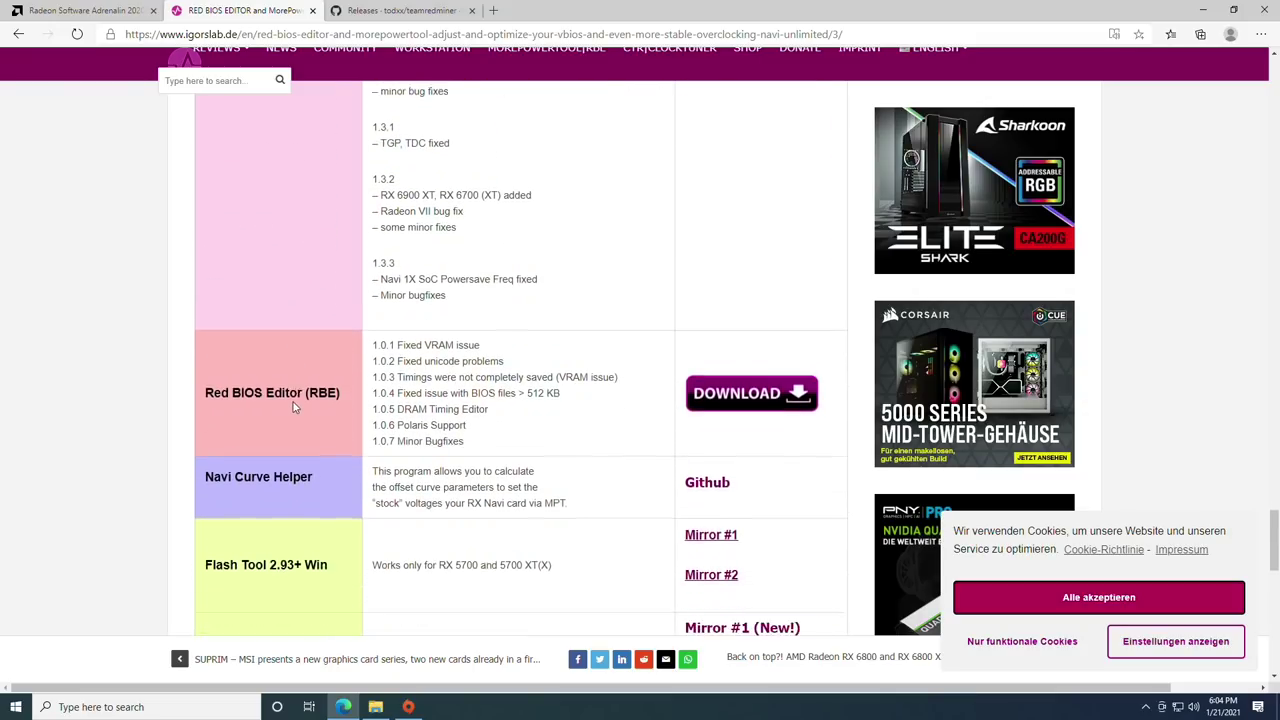
scroll(295, 407, "down", 3)
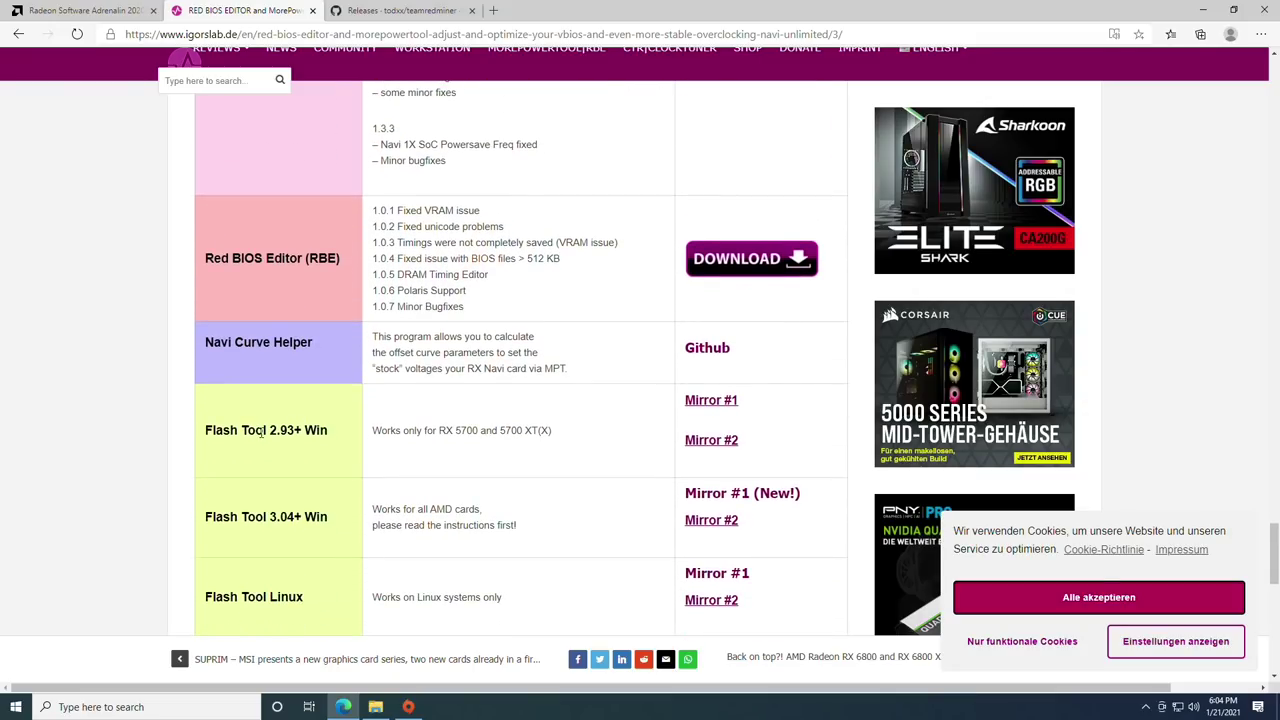
scroll(304, 430, "down", 2)
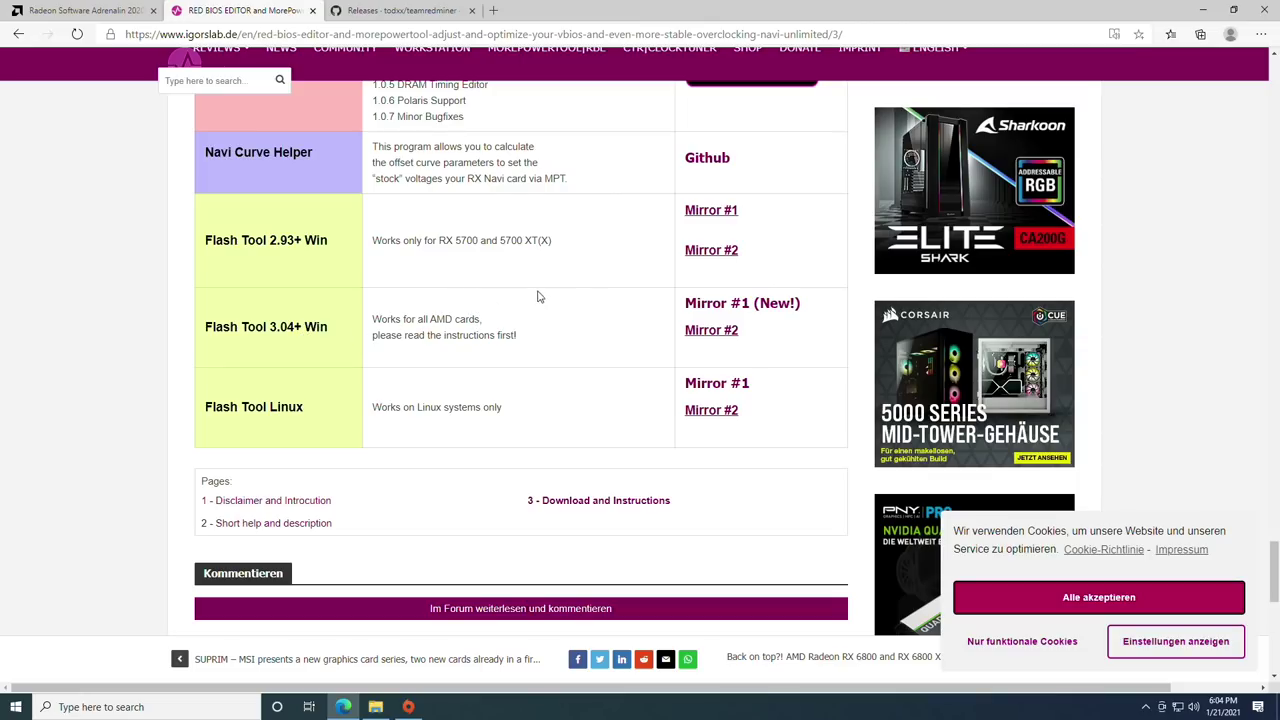
- Minimize the browser and launch TechPowerUp GPU-Z from the desktop, allowing it to make changes to the device
left_click(1202, 10)
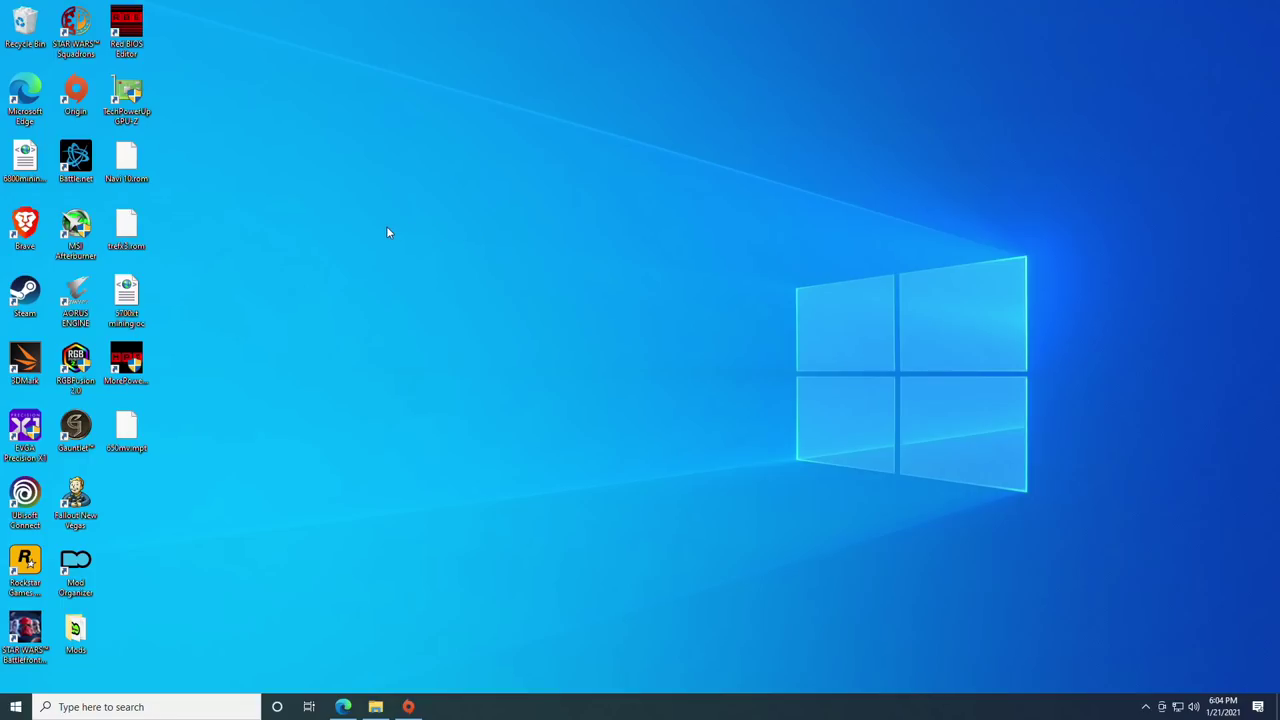
double_click(126, 94)
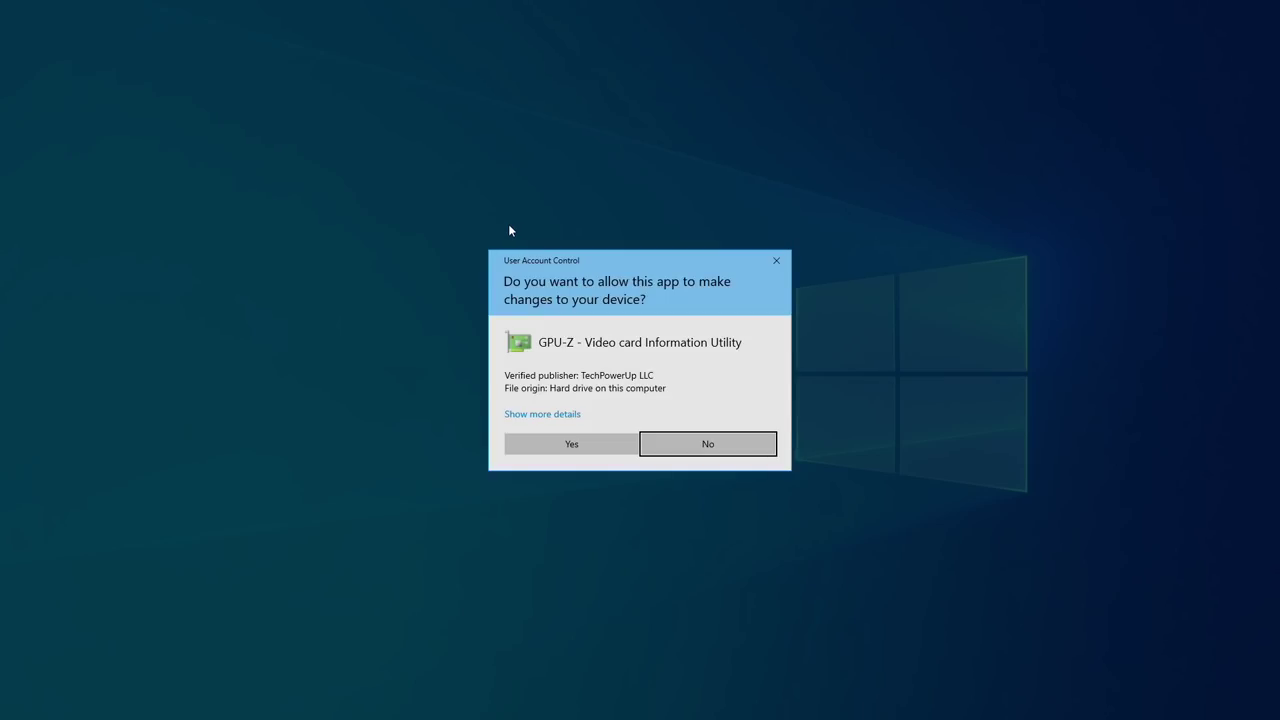
left_click(573, 452)
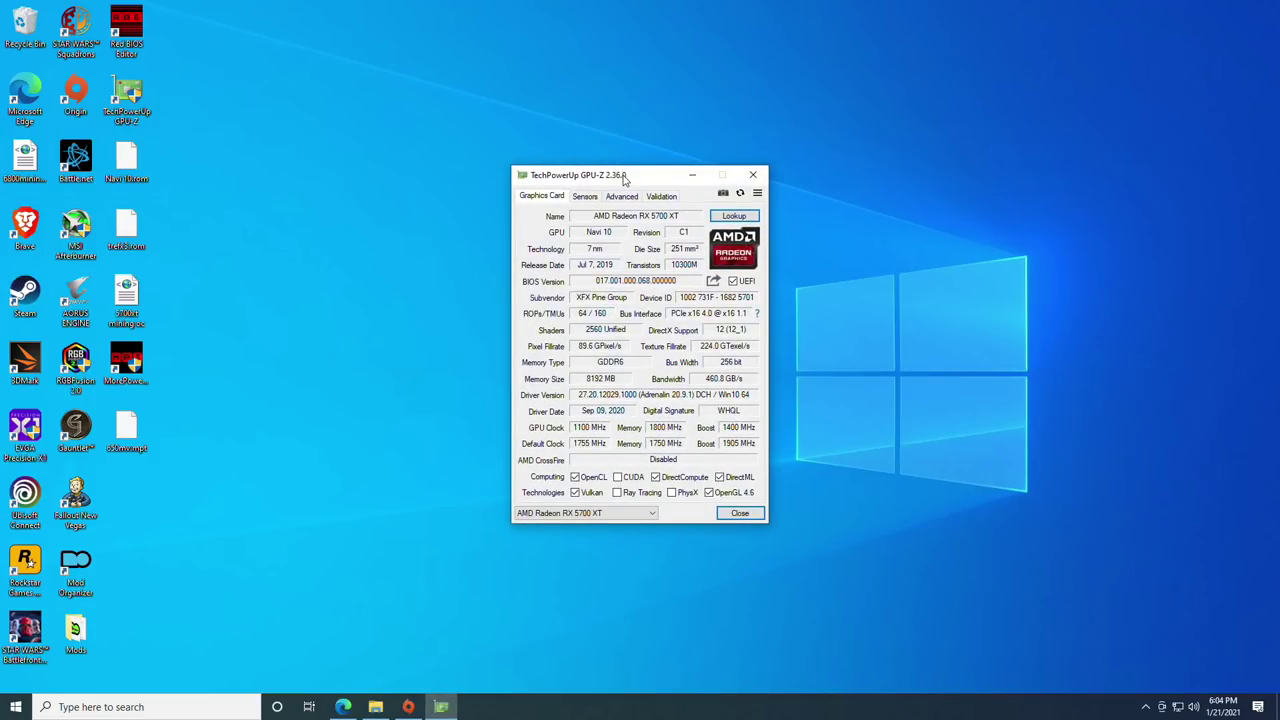
left_click_drag(624, 178, 582, 183)
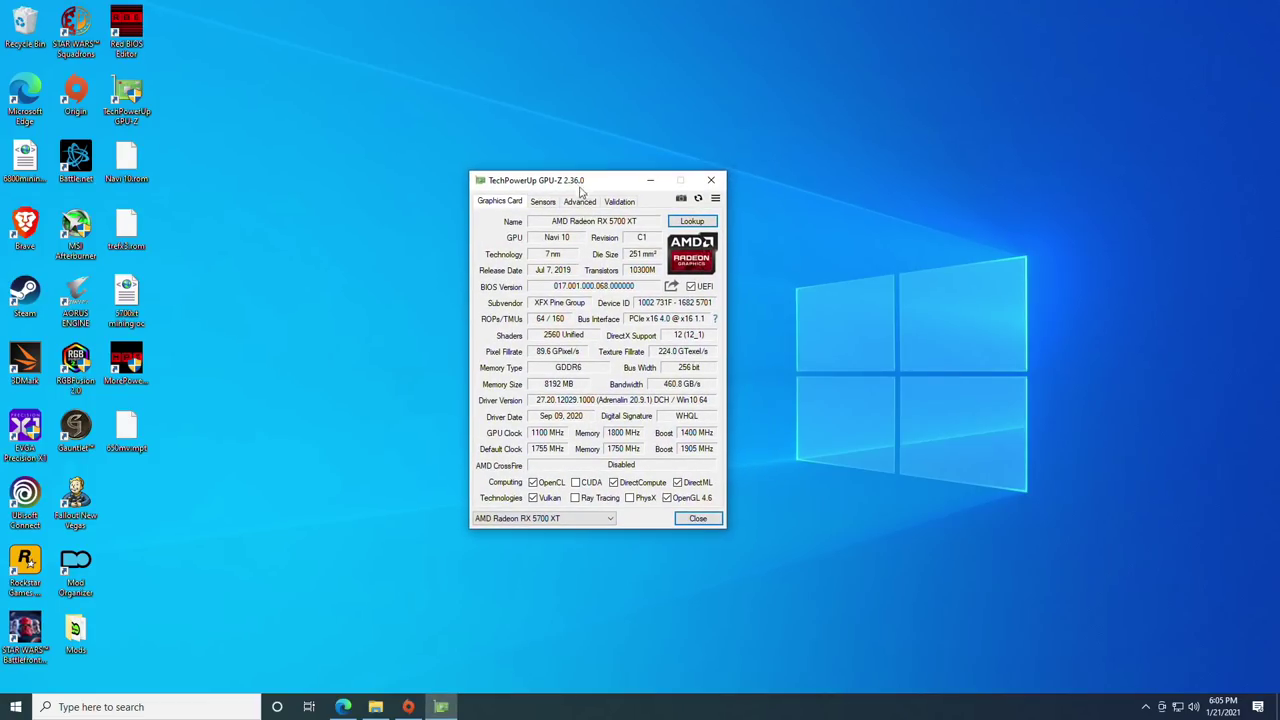
- Export the graphics card's BIOS to the desktop as Navi 10.rom, replacing the existing file, and close GPU-Z
left_click(672, 287)
left_click(695, 299)
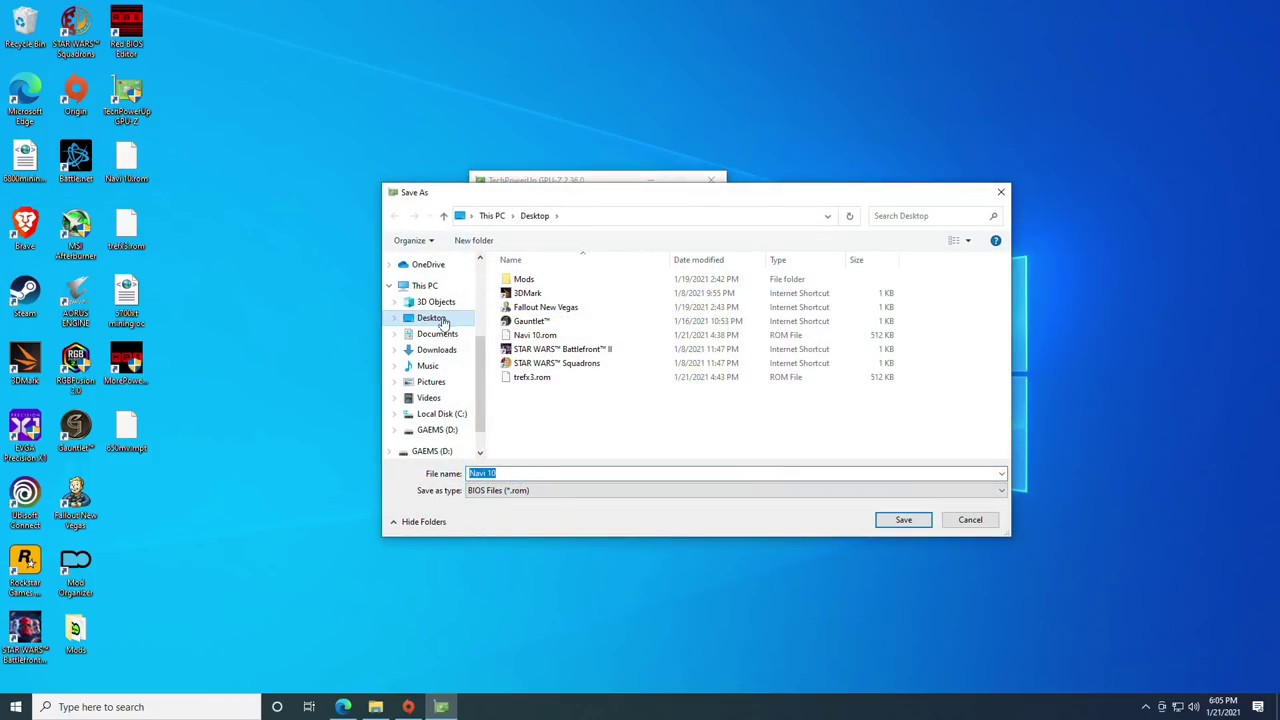
left_click(535, 336)
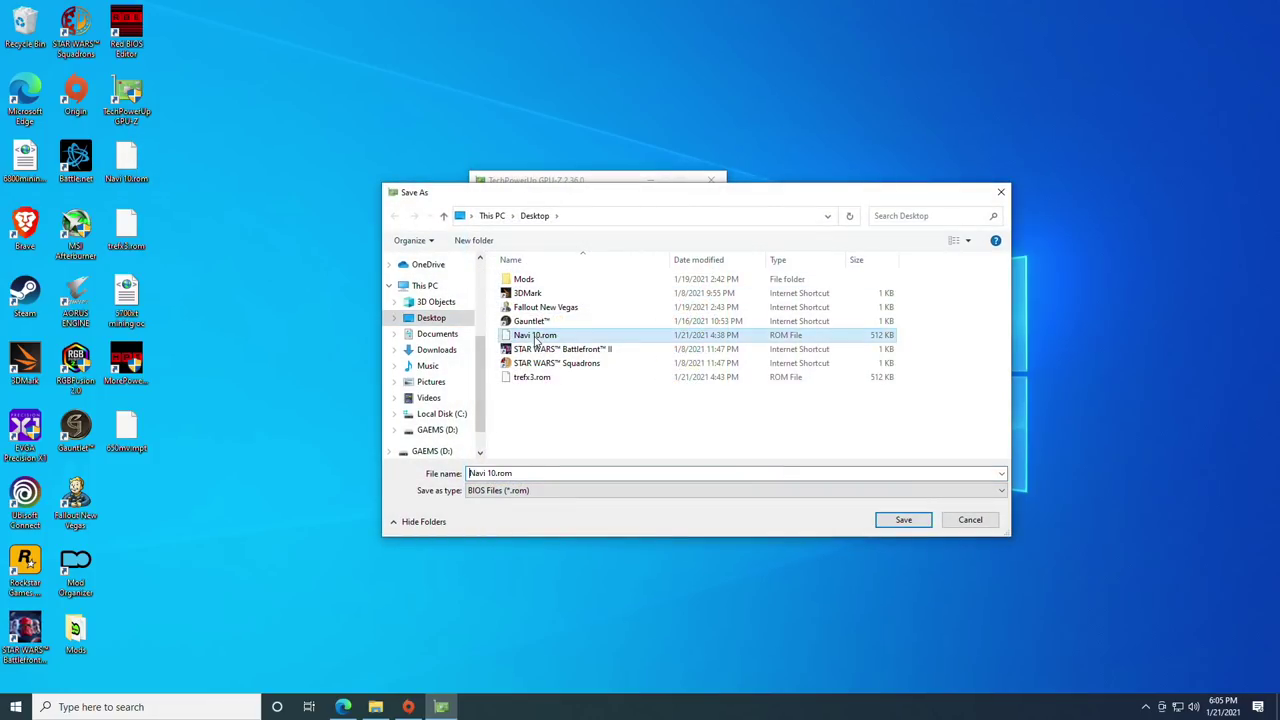
left_click(904, 521)
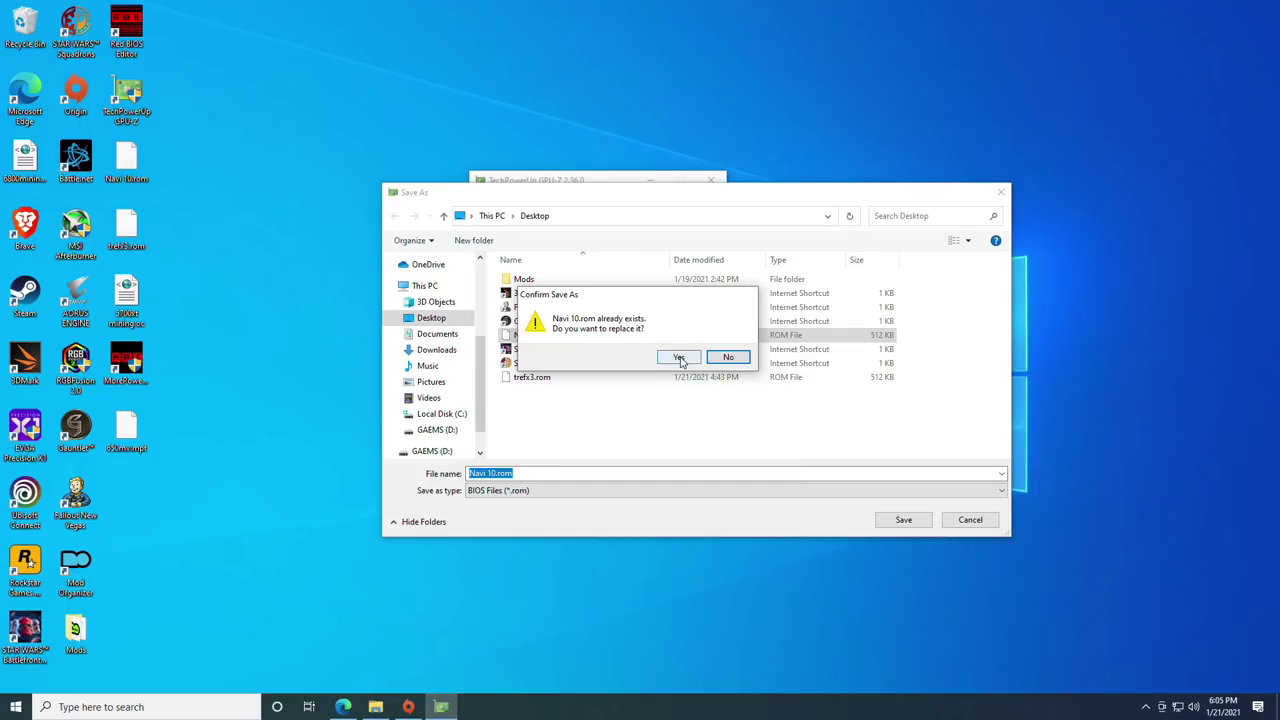
left_click(679, 358)
left_click(640, 389)
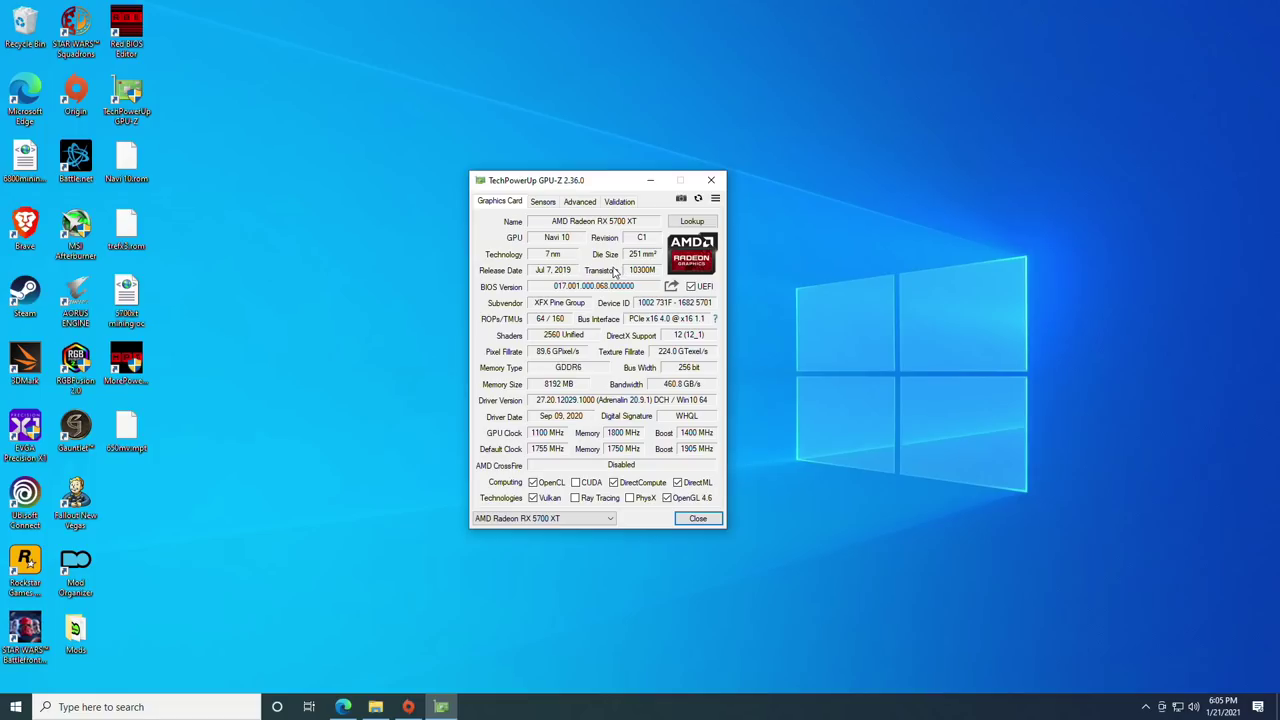
left_click(710, 182)
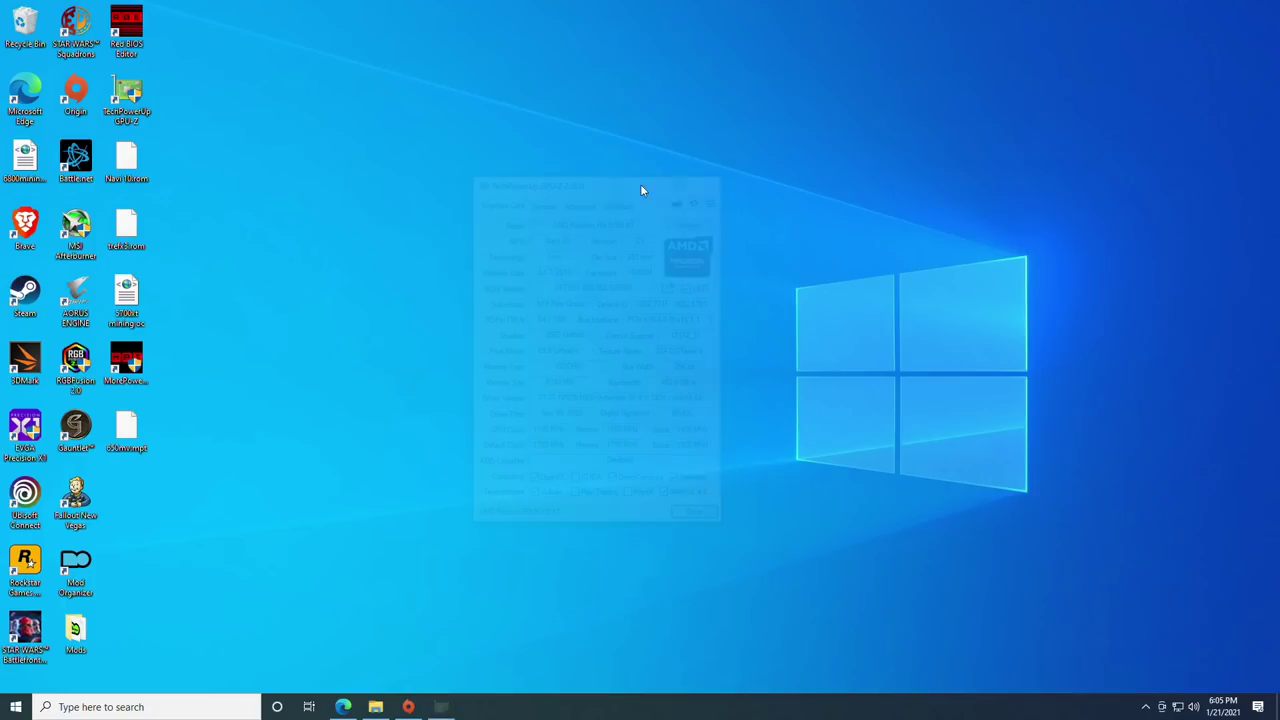
- Launch Red BIOS Editor and load the Navi 10.rom BIOS file from the desktop
left_click(260, 210)
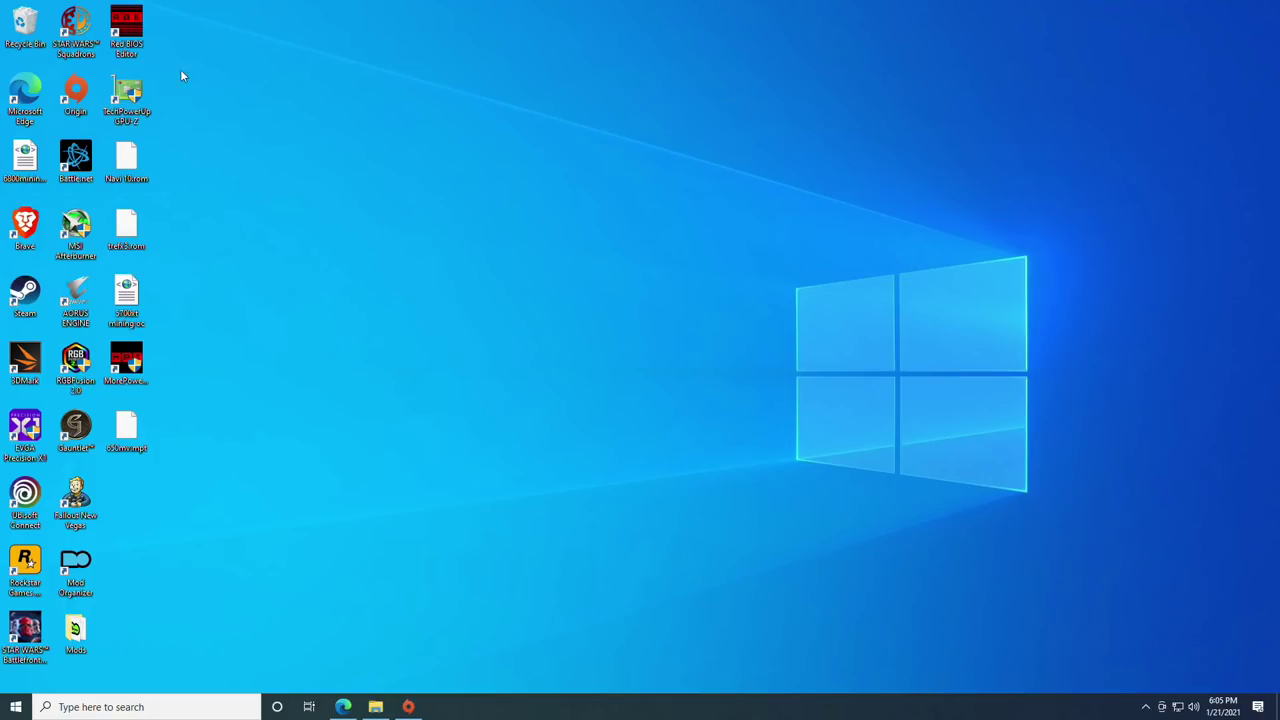
double_click(129, 38)
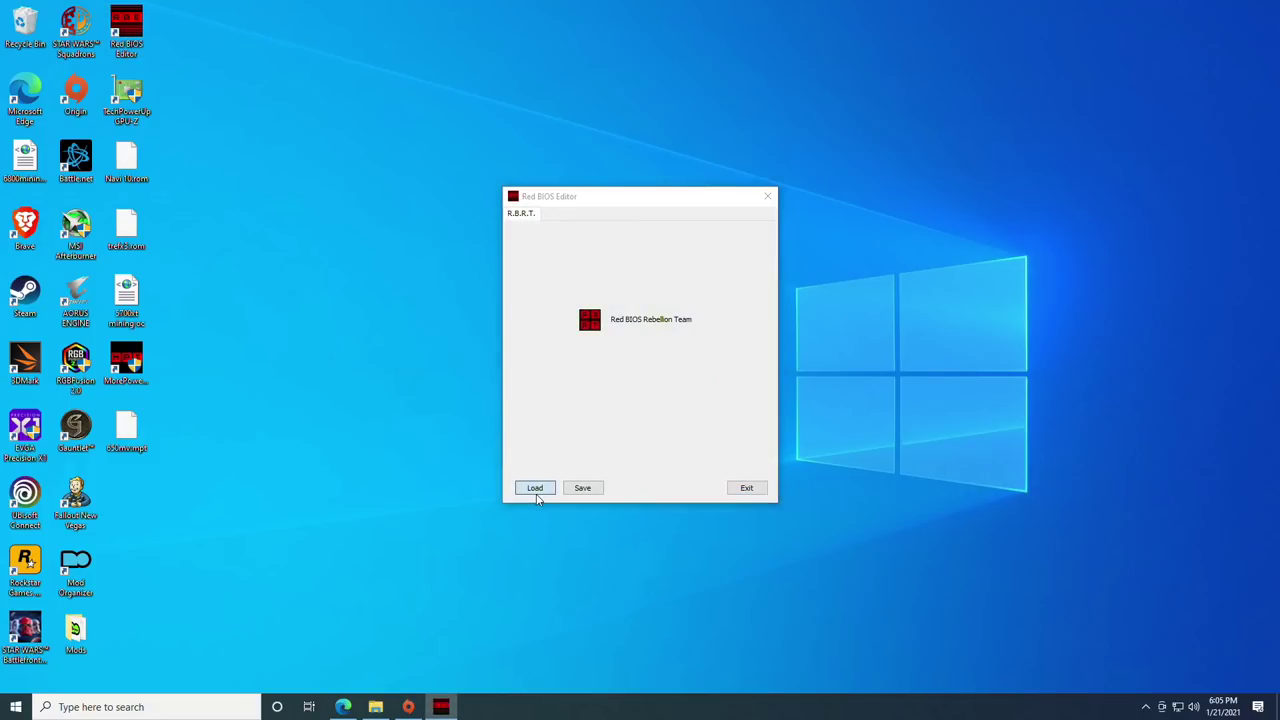
left_click(535, 490)
left_click_drag(592, 196, 731, 171)
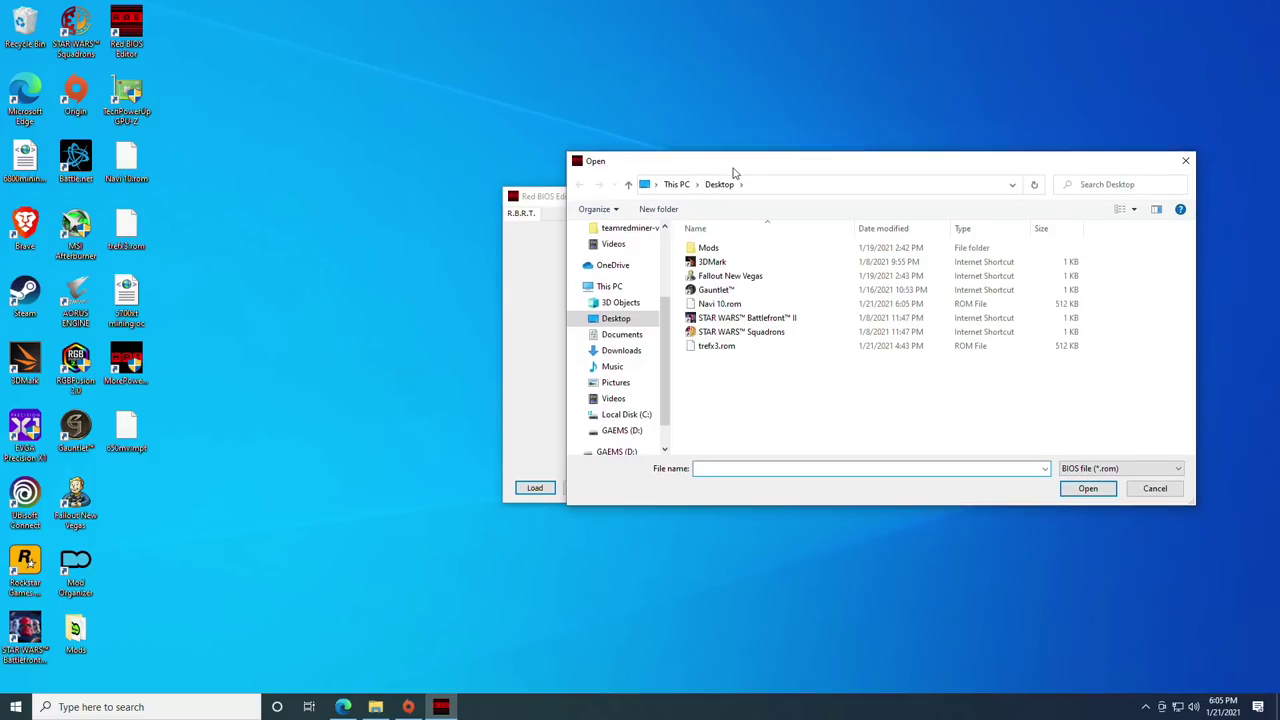
left_click(716, 304)
left_click(1088, 488)
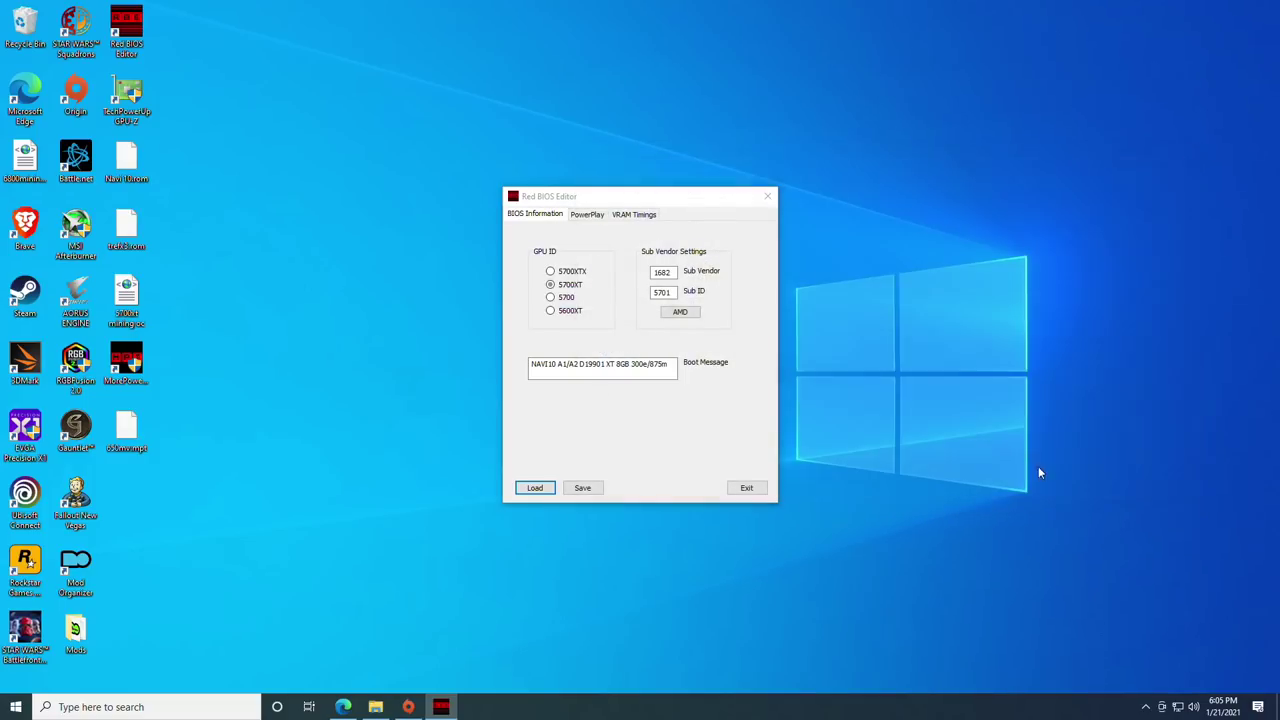
- Show the BIOS's VRAM timings and examine the detailed 1550 MHz timing values without changing them
left_click(633, 218)
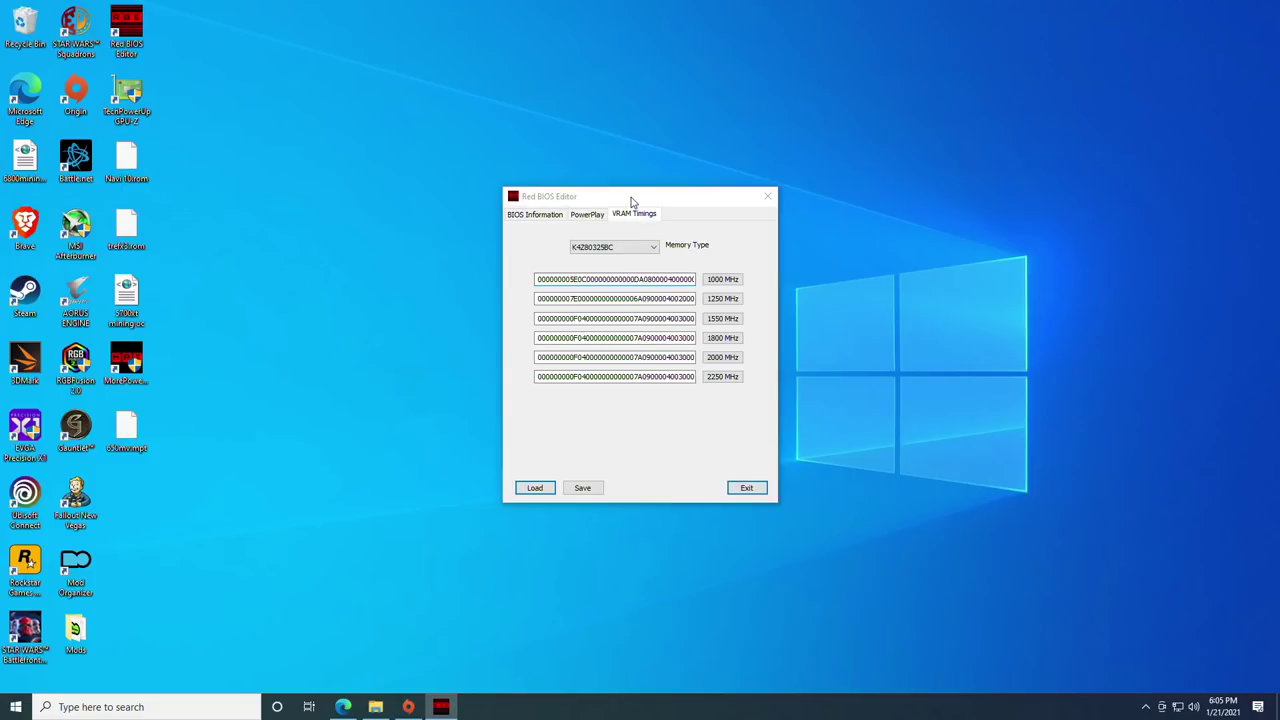
left_click_drag(632, 203, 565, 190)
left_click(633, 310)
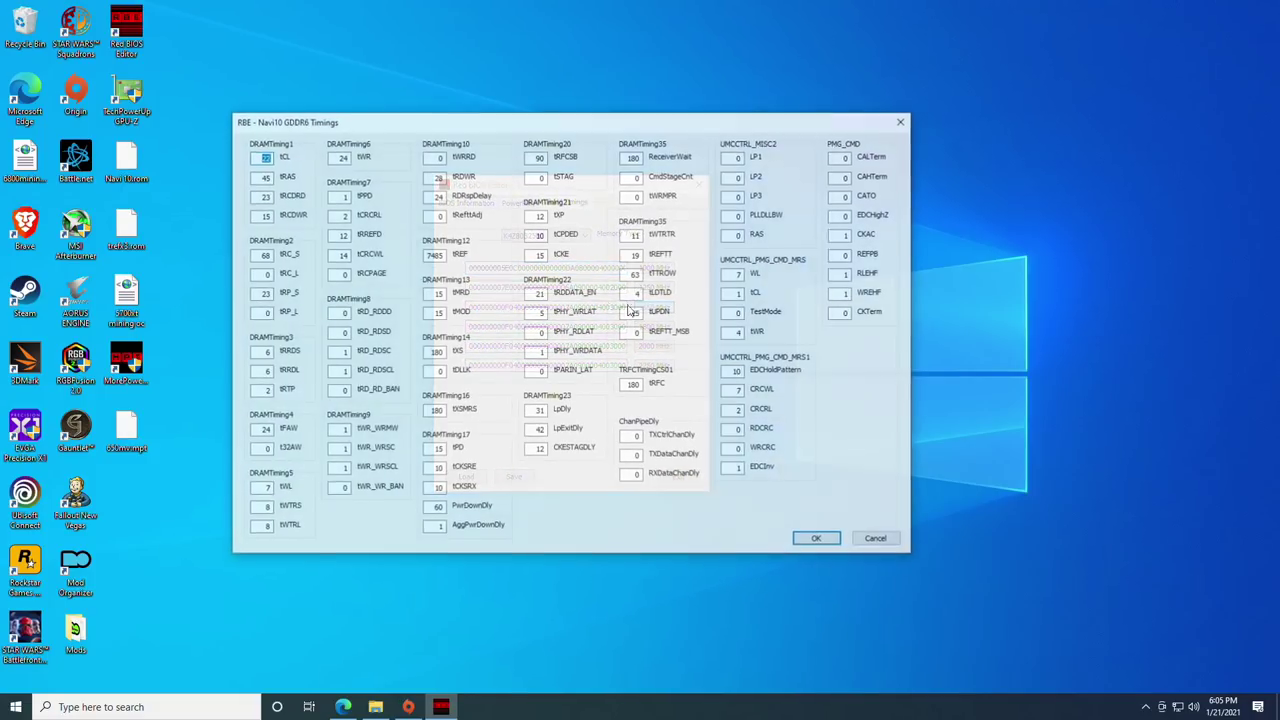
left_click(904, 121)
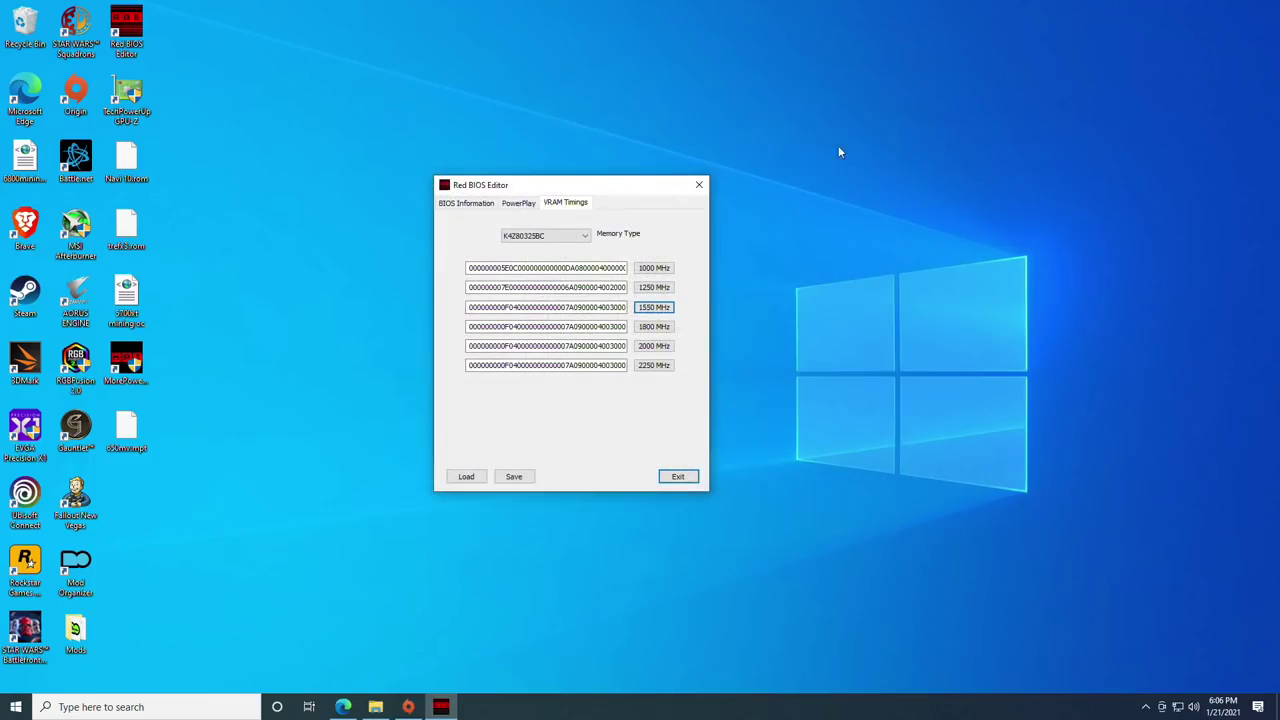
- Copy the 1550 MHz VRAM timing string into the 1800, 2000 and 2250 MHz entries
double_click(597, 309)
key("ctrl+v")
key("ctrl+a")
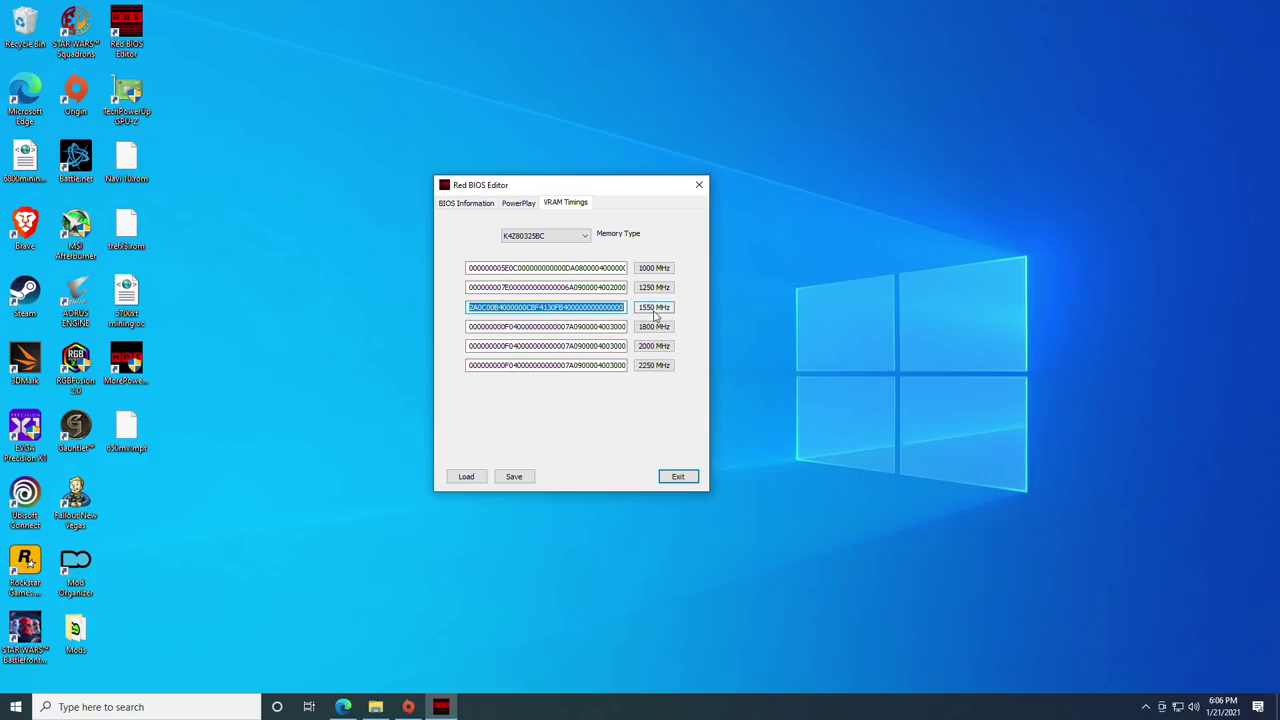
double_click(597, 326)
key("ctrl+v")
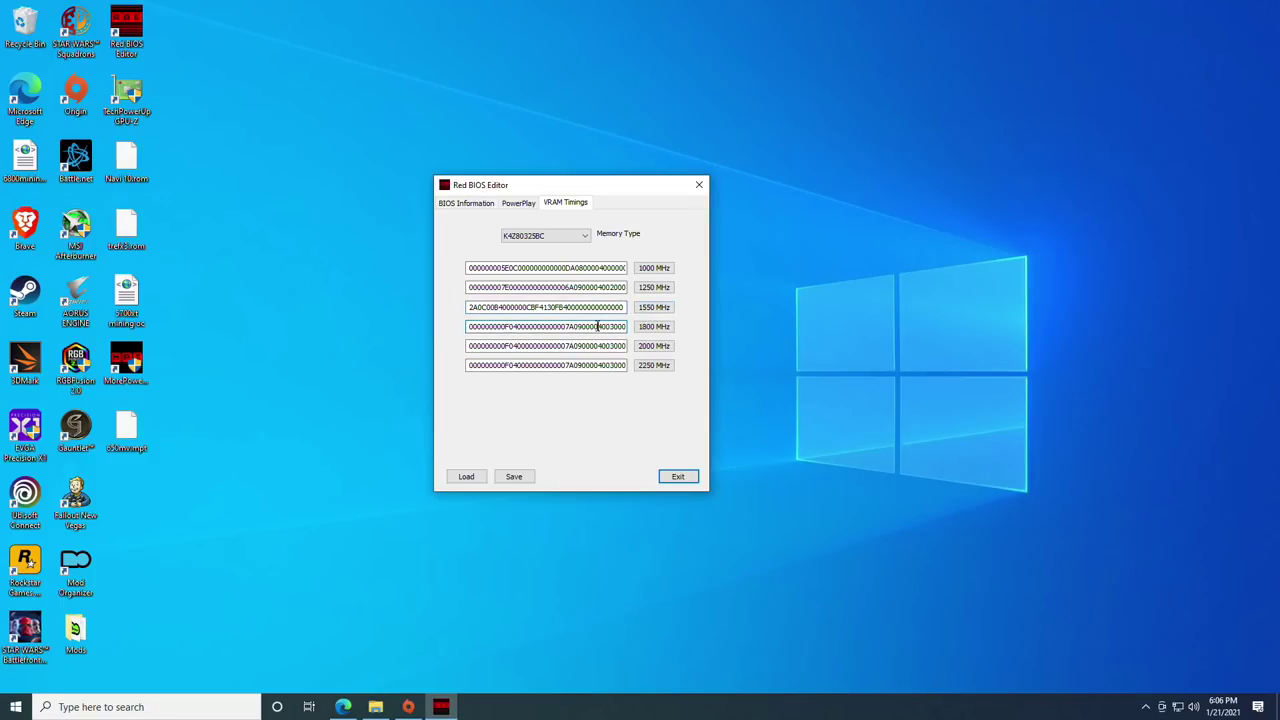
key("ctrl+a")
double_click(574, 345)
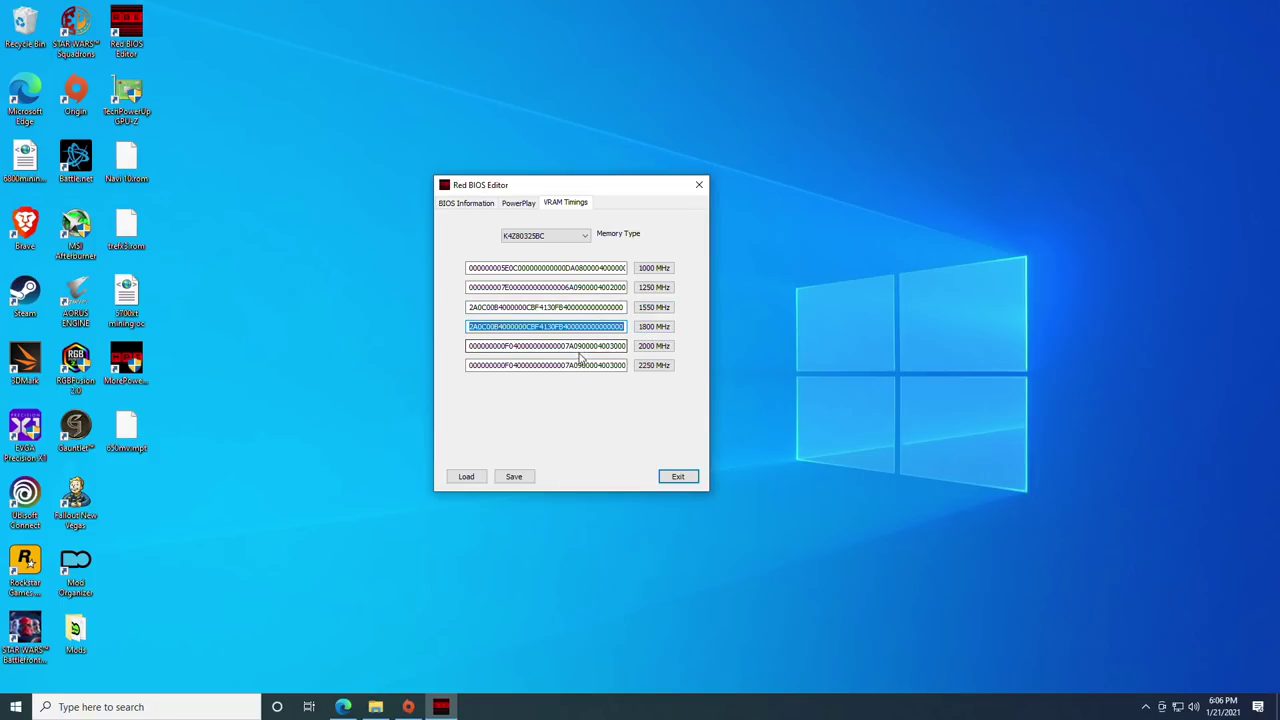
key("ctrl+v")
key("ctrl+a")
double_click(567, 365)
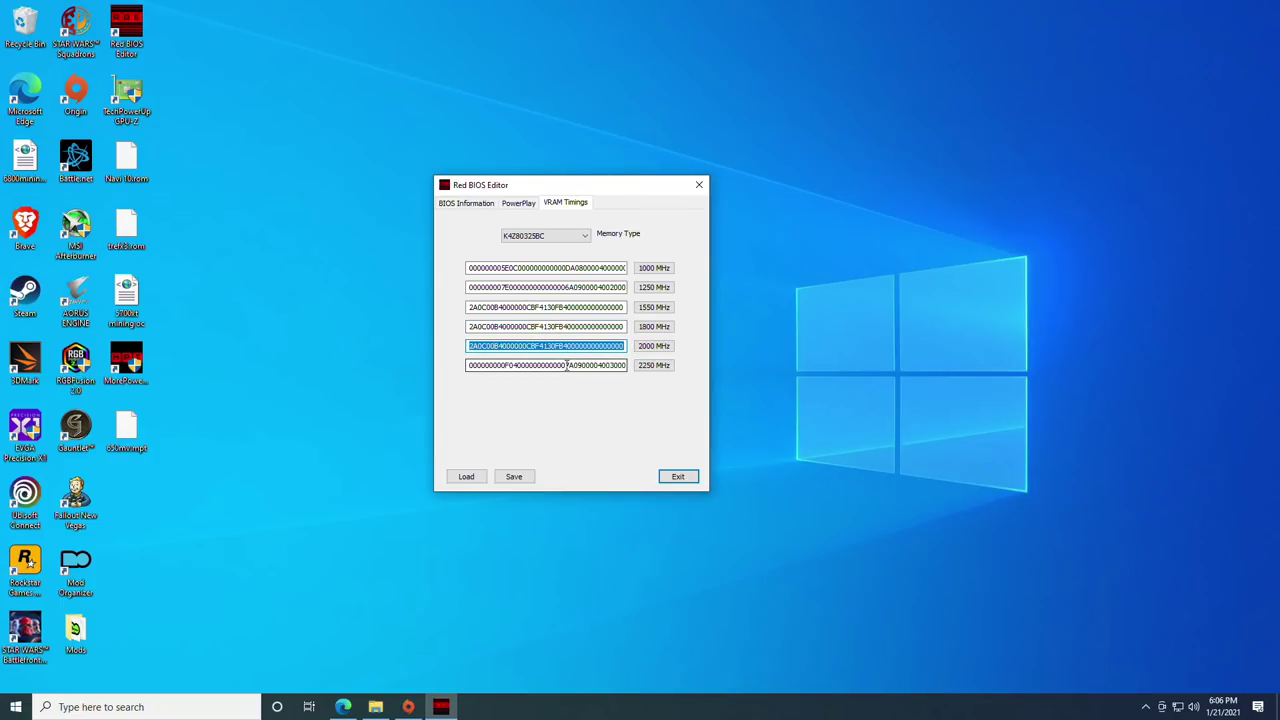
key("ctrl+v")
key("ctrl+a")
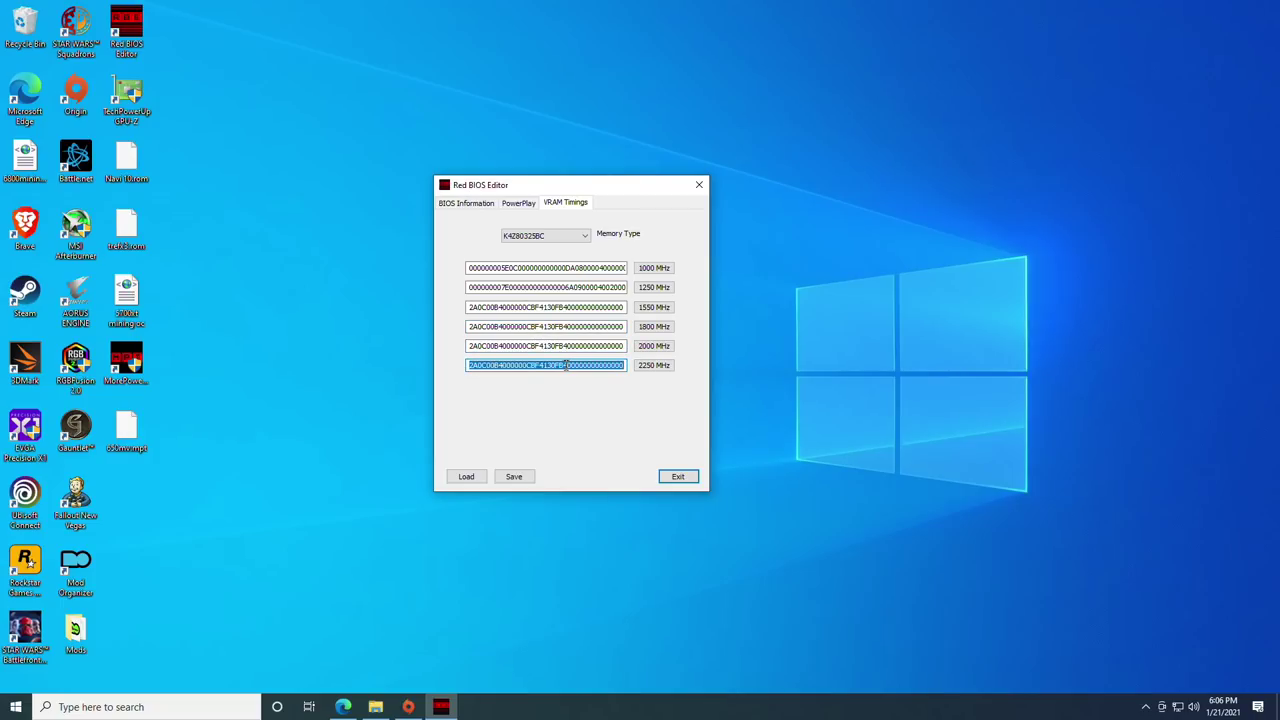
- Save the modified BIOS to the desktop as a new ROM file named Navi 10 tight
left_click(513, 476)
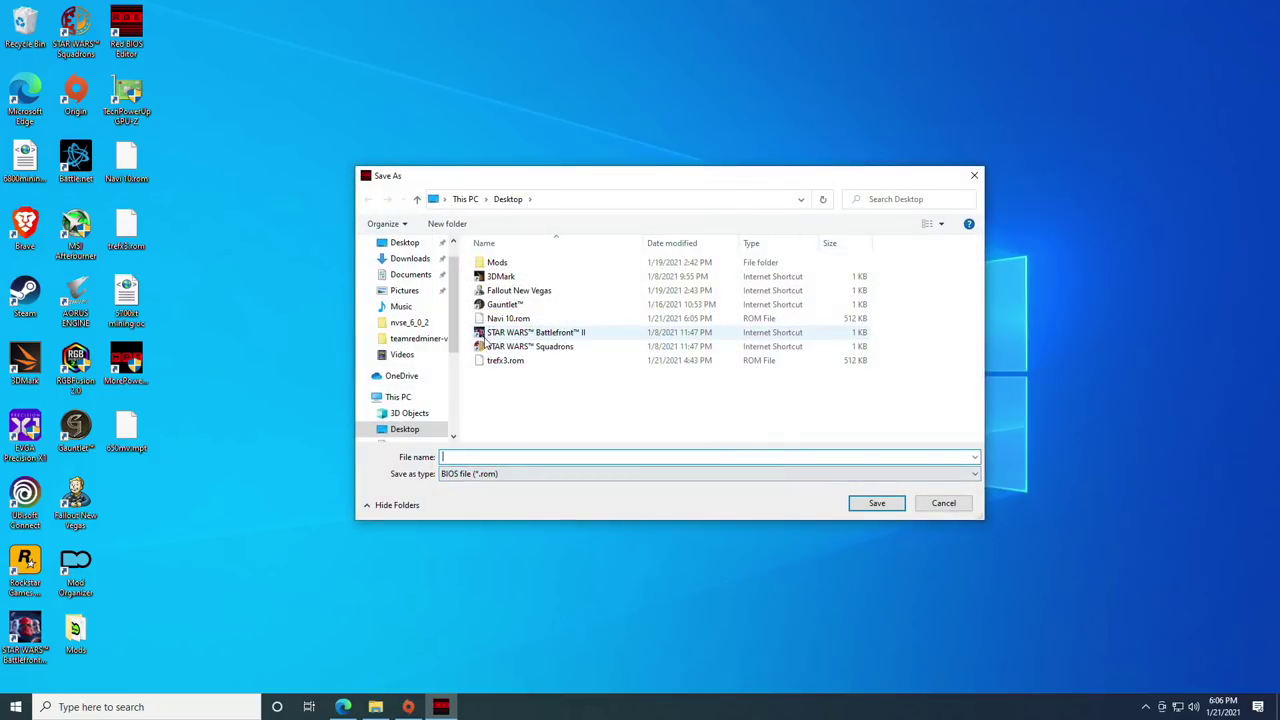
left_click(508, 318)
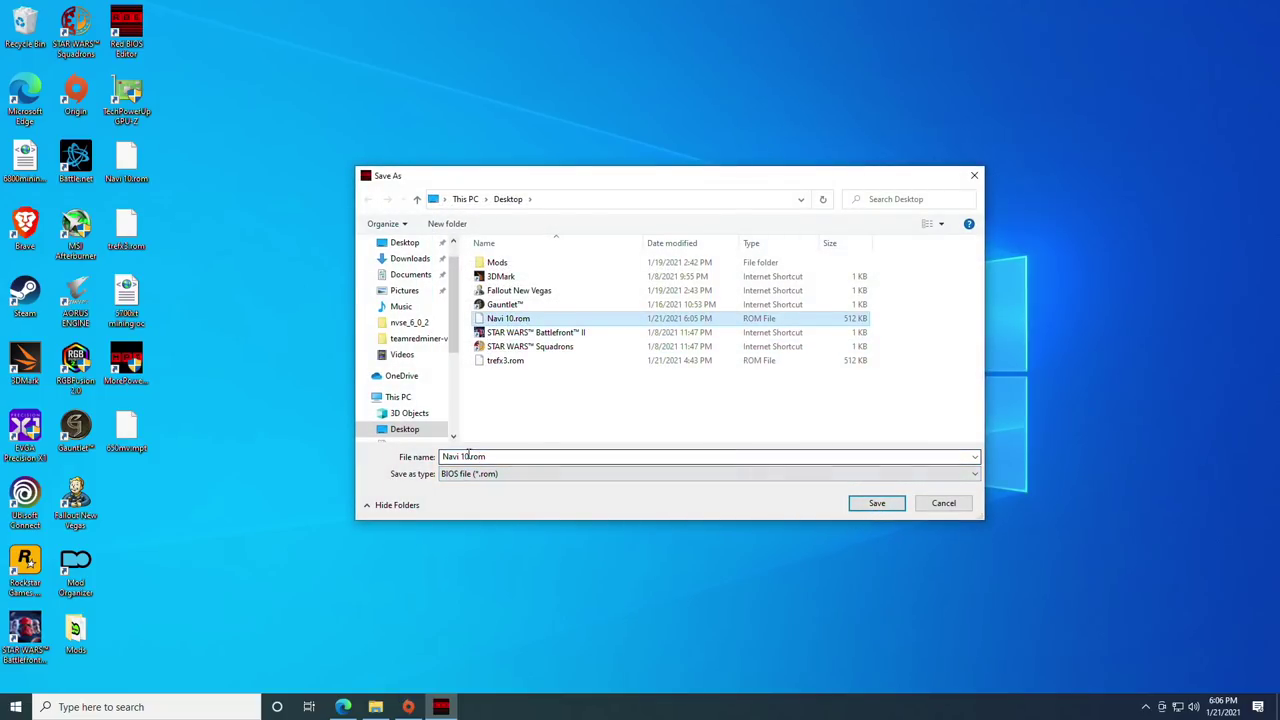
left_click(513, 456)
left_click(471, 457)
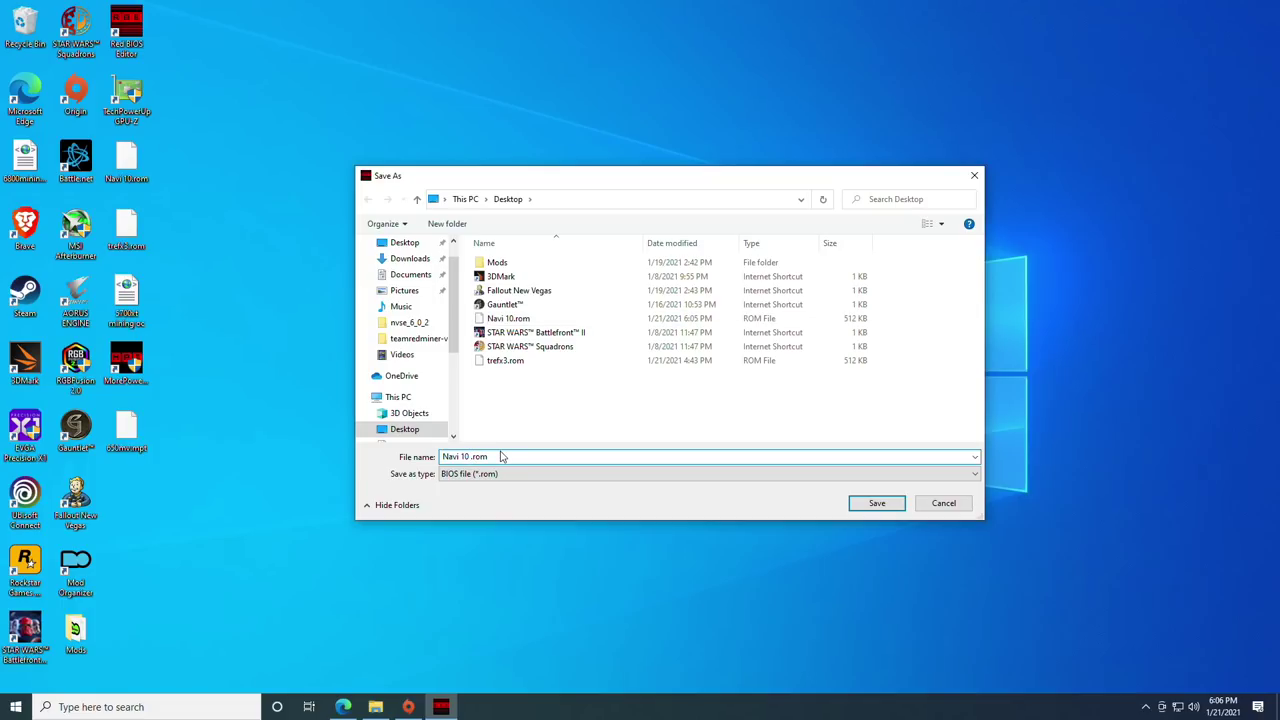
type("1s")
left_click(505, 320)
left_click(476, 458)
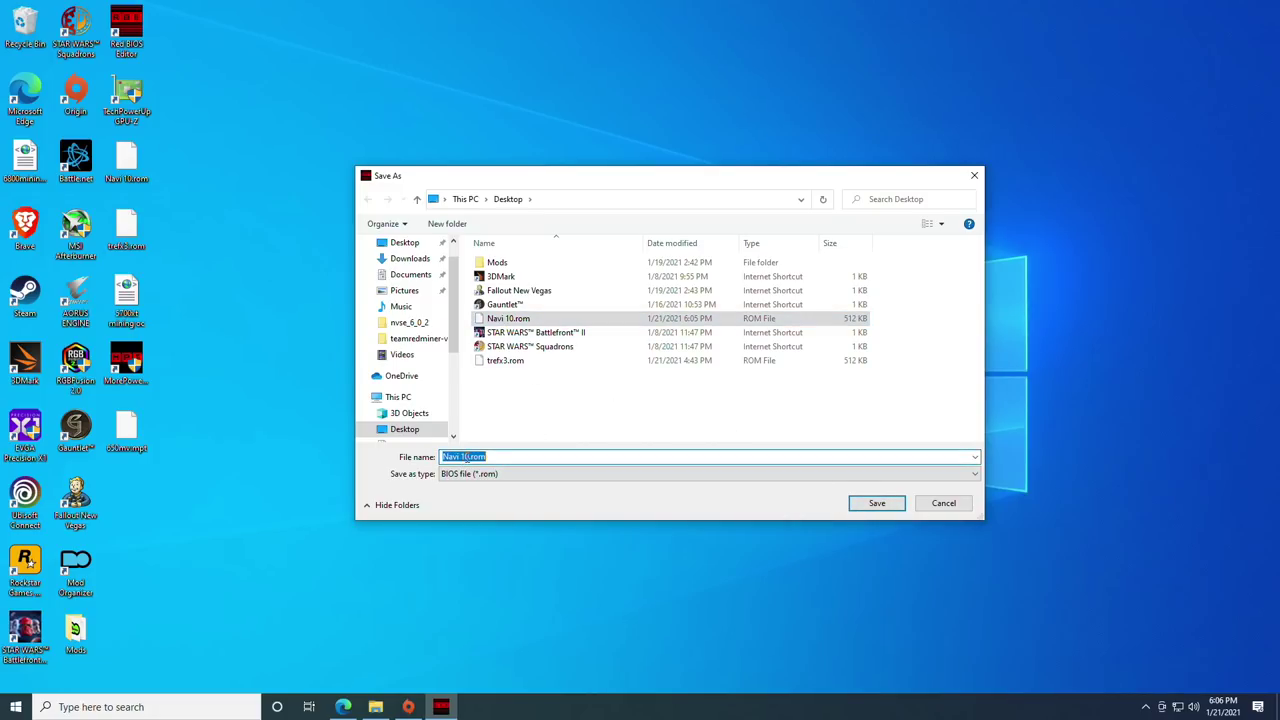
left_click_drag(470, 457, 430, 457)
type("Navi 10 tight")
key("Return")
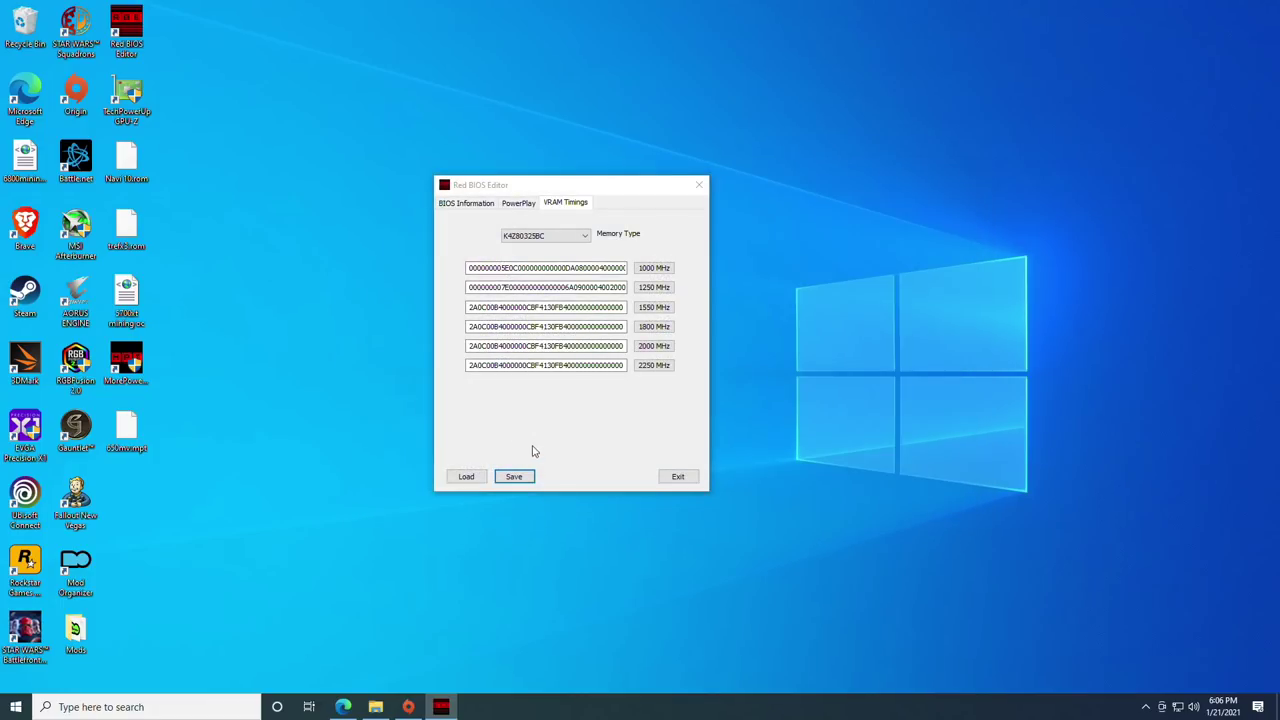
- Close and relaunch Red BIOS Editor, and load the biosmodded.rom file from the desktop
left_click(462, 205)
left_click(698, 185)
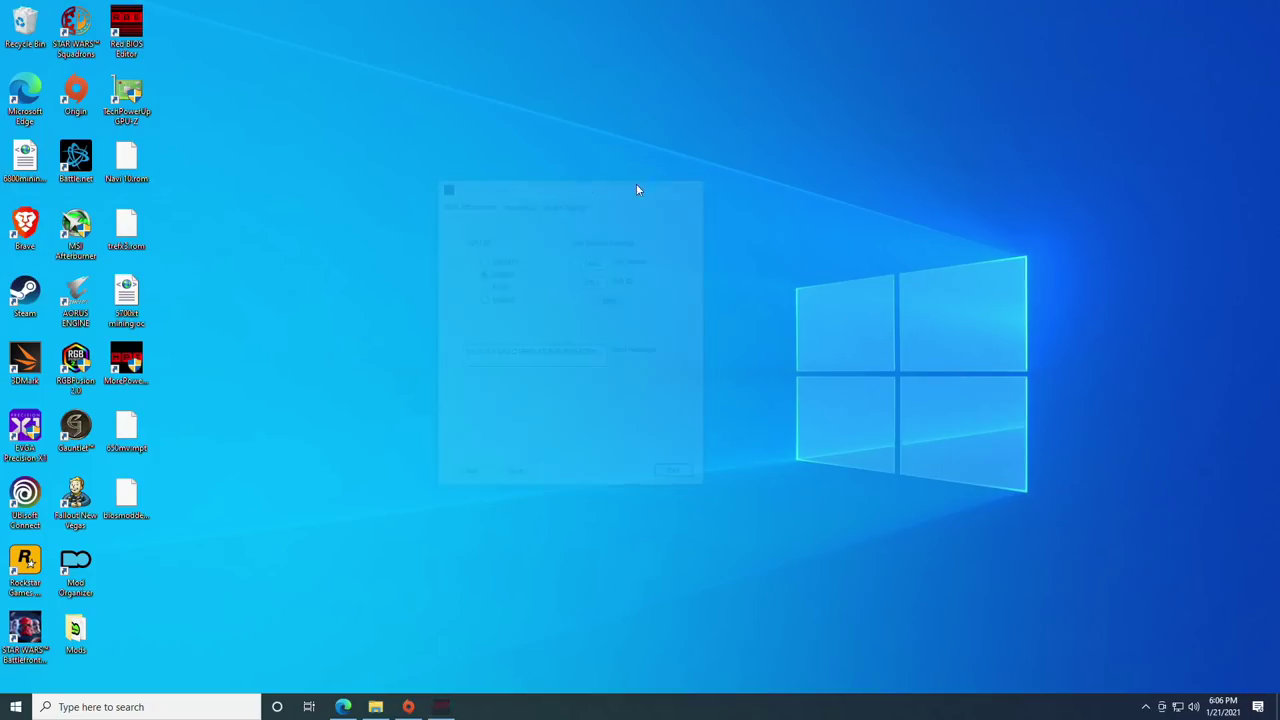
double_click(138, 20)
left_click(540, 488)
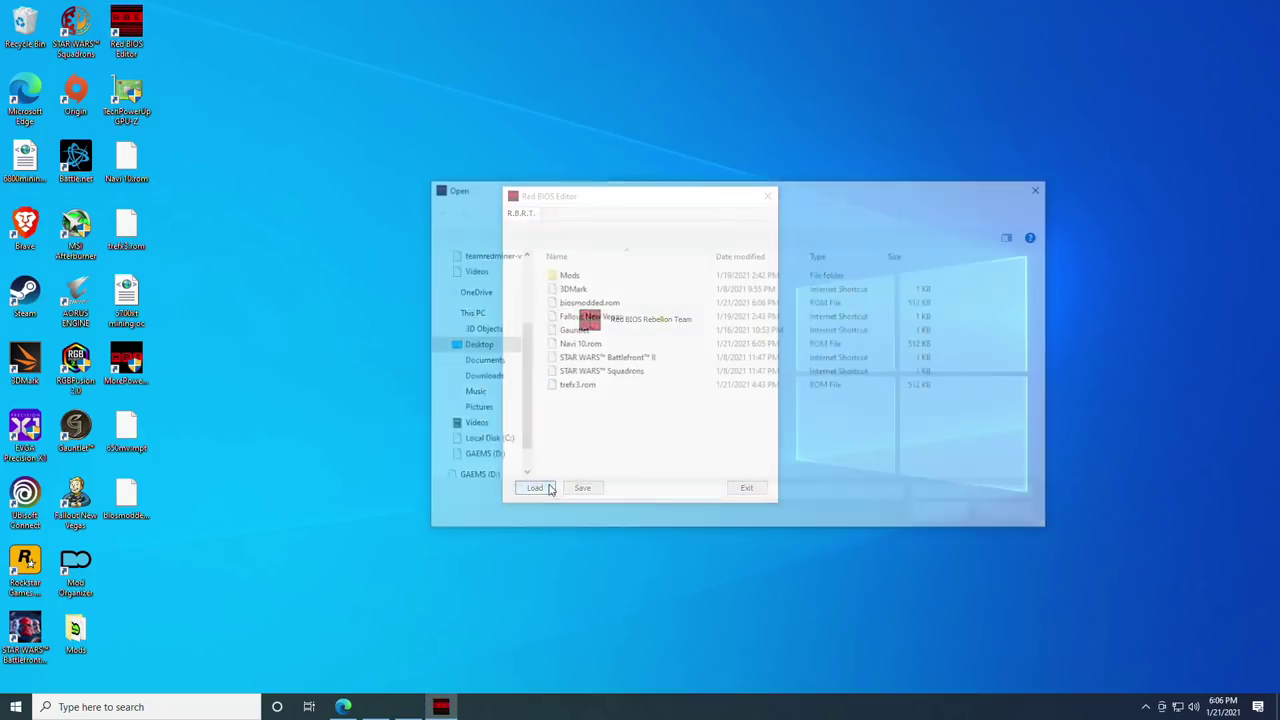
left_click(620, 343)
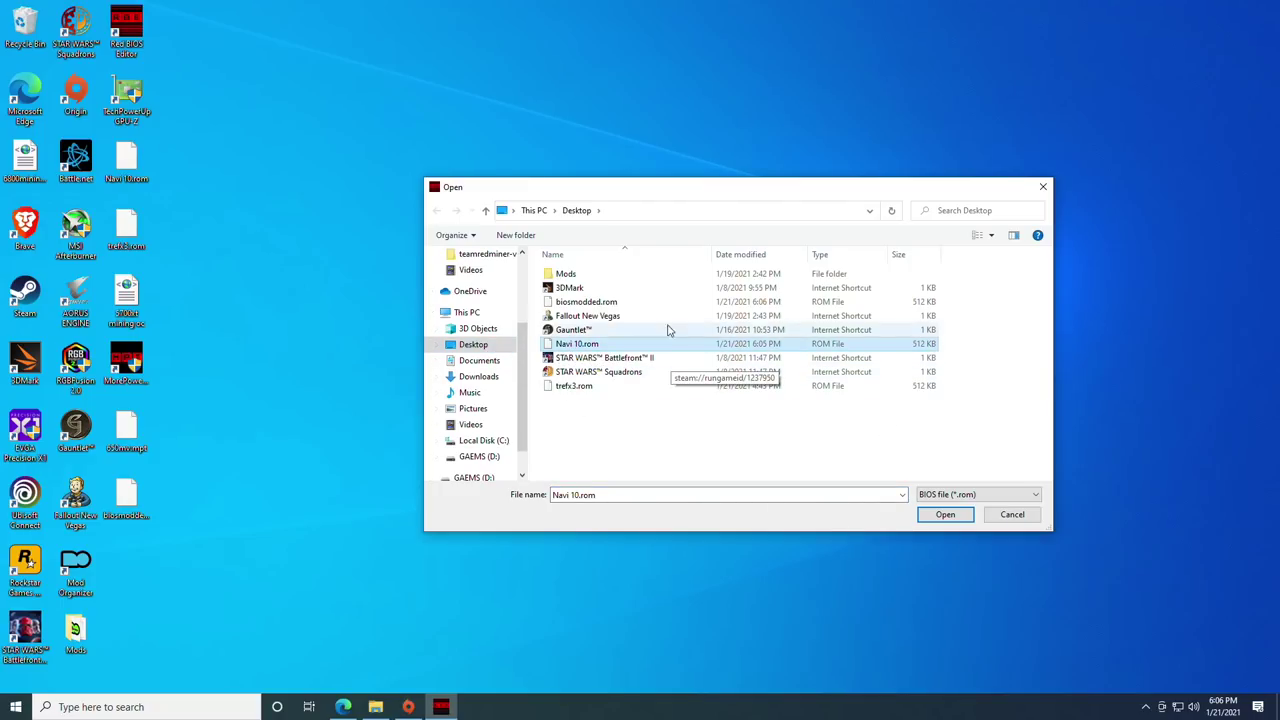
left_click(586, 302)
left_click(942, 514)
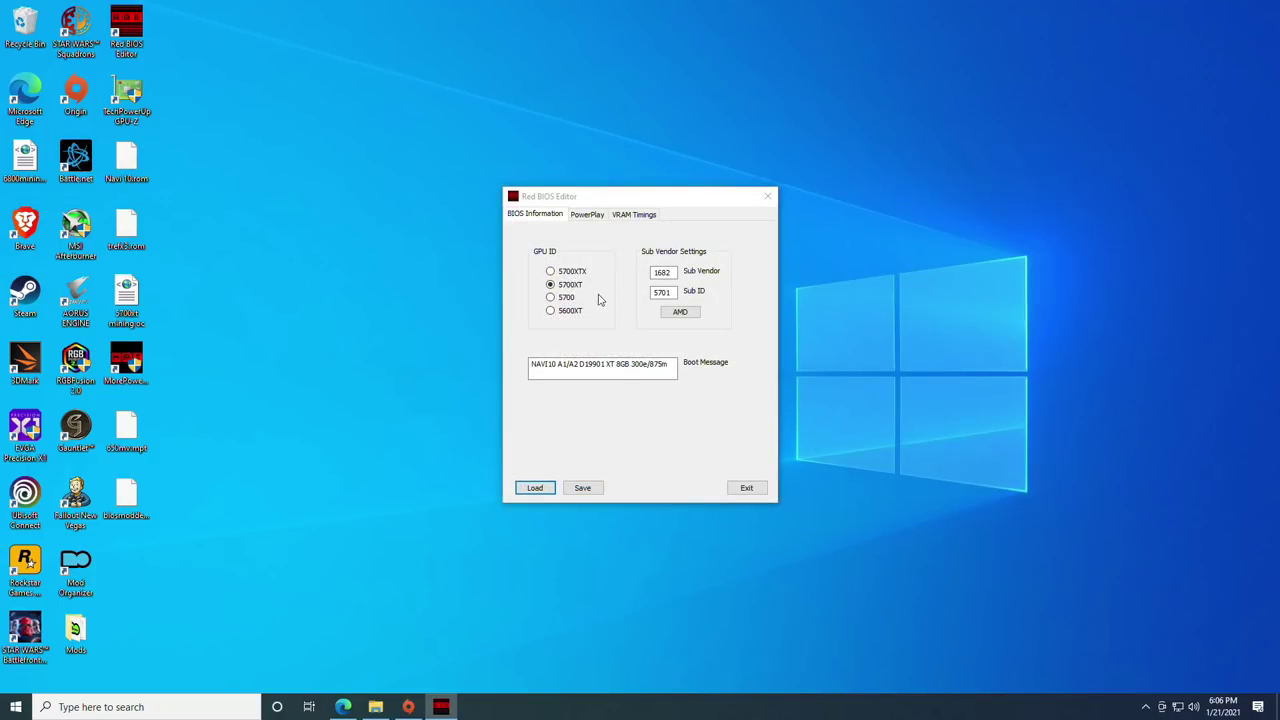
- Show the VRAM timings for memory type MT61K256M32 and select the whole 1550 MHz timing string
left_click(628, 216)
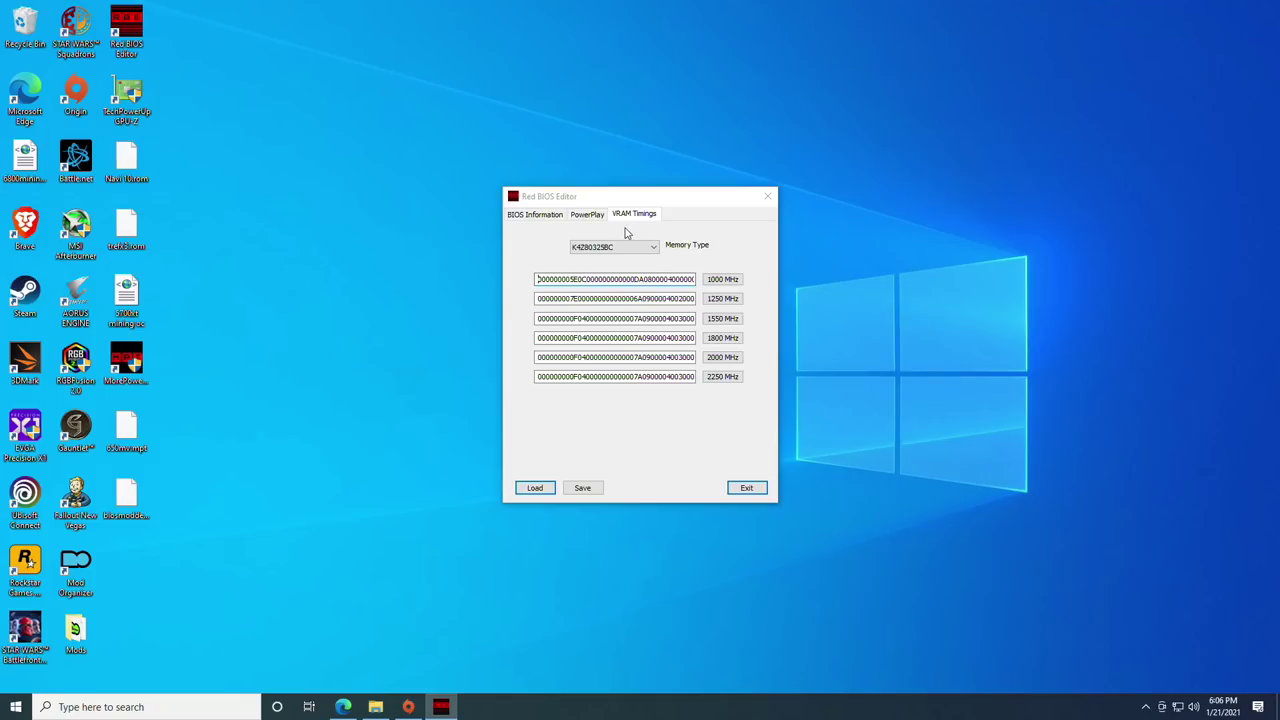
left_click(634, 247)
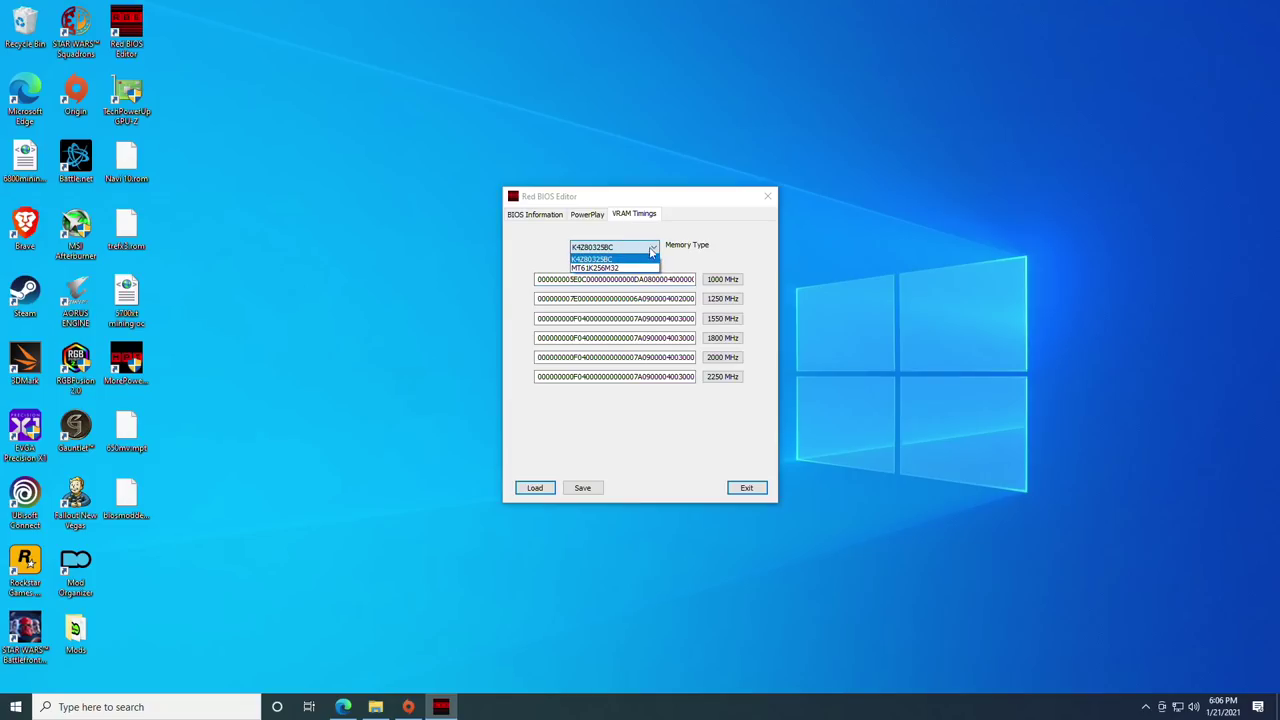
left_click(598, 268)
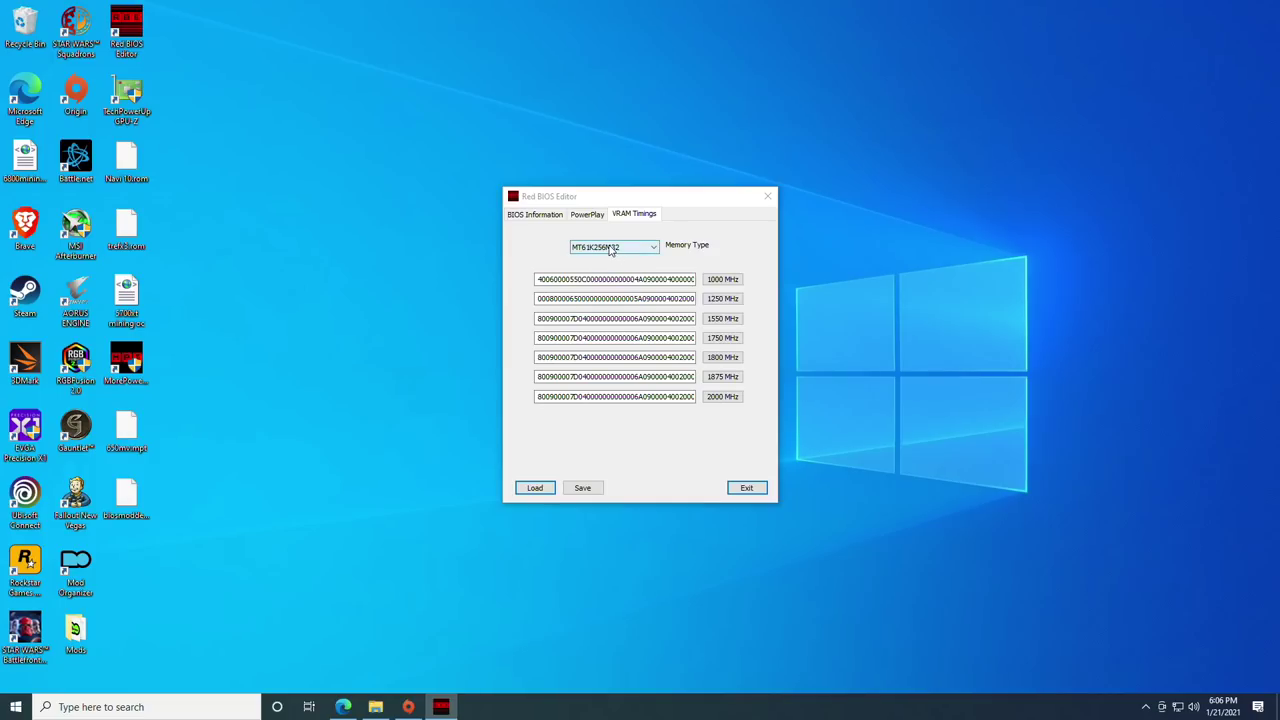
left_click(681, 318)
key("ctrl+a")
key("ctrl+v")
key("ctrl+a")
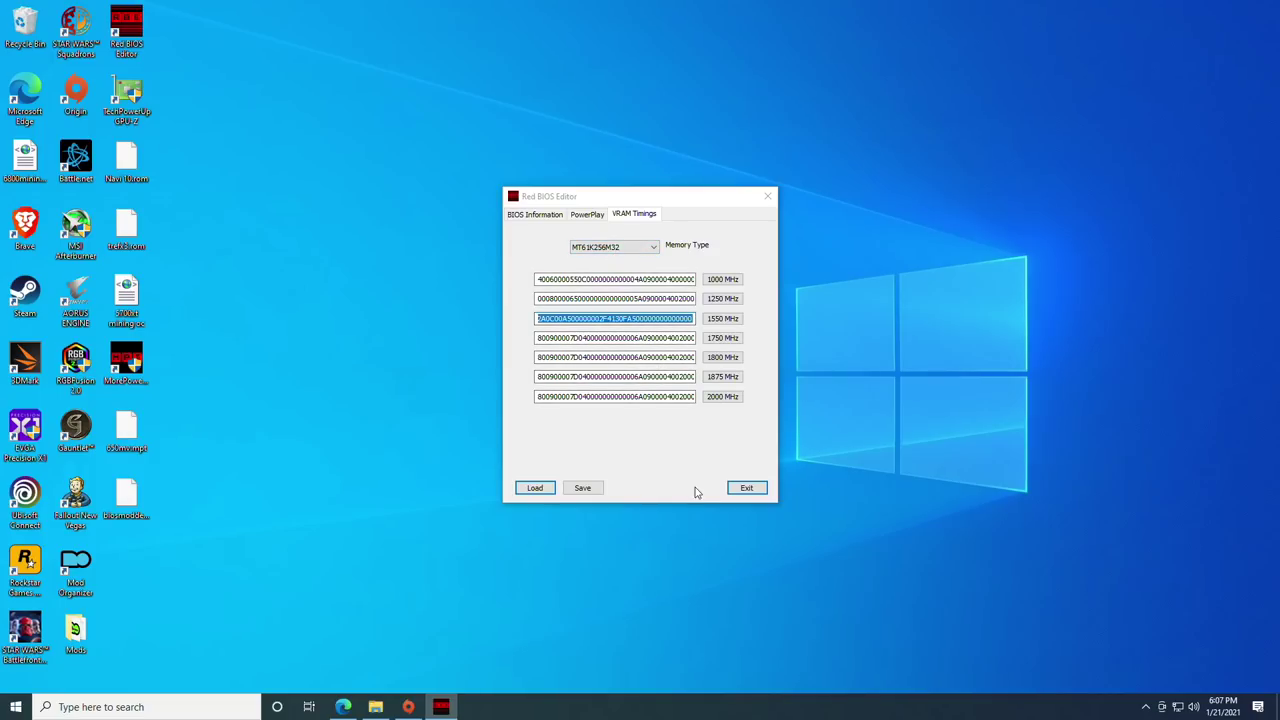
- Save the BIOS over biosmodded.rom on the desktop and exit the editor
left_click(588, 489)
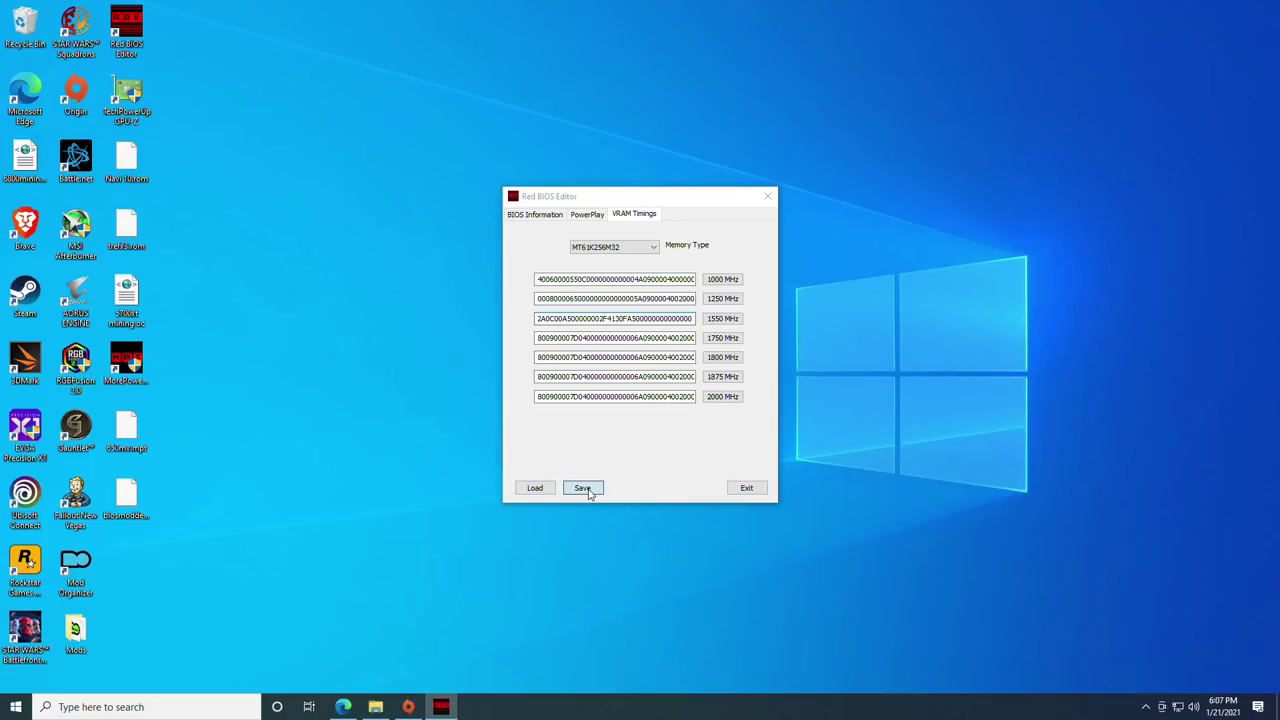
left_click(586, 301)
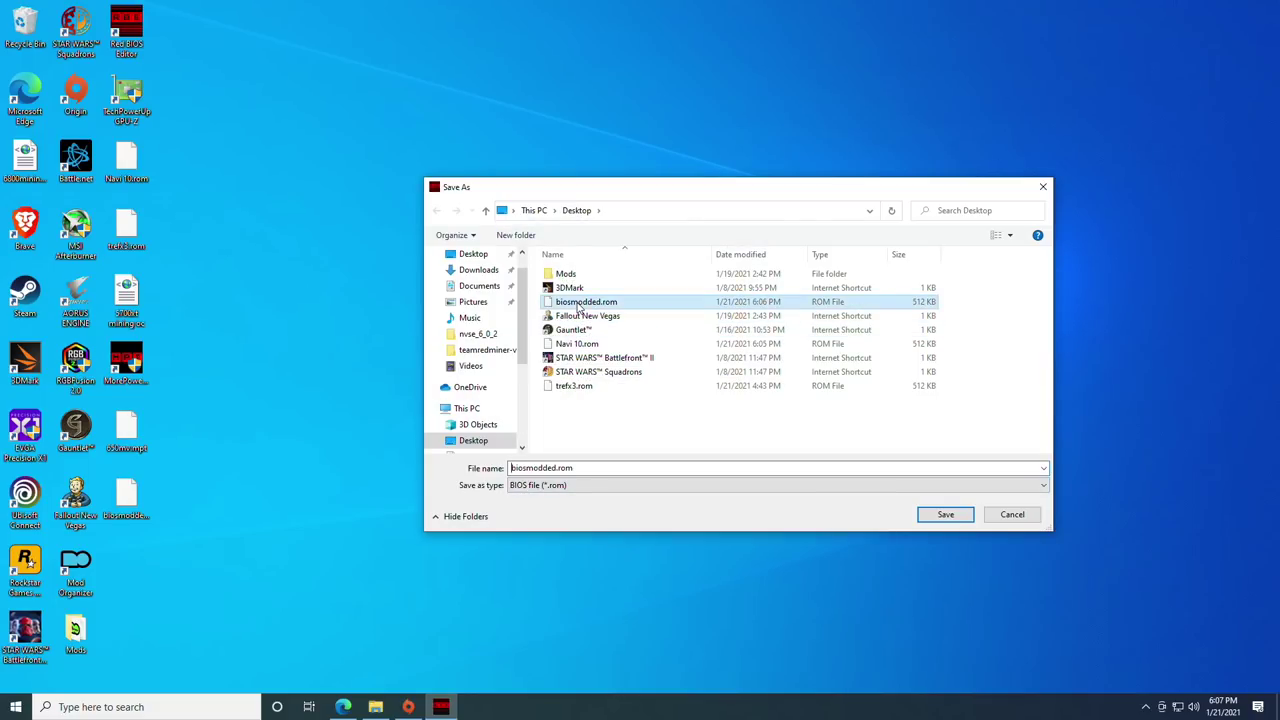
left_click(943, 516)
left_click(748, 489)
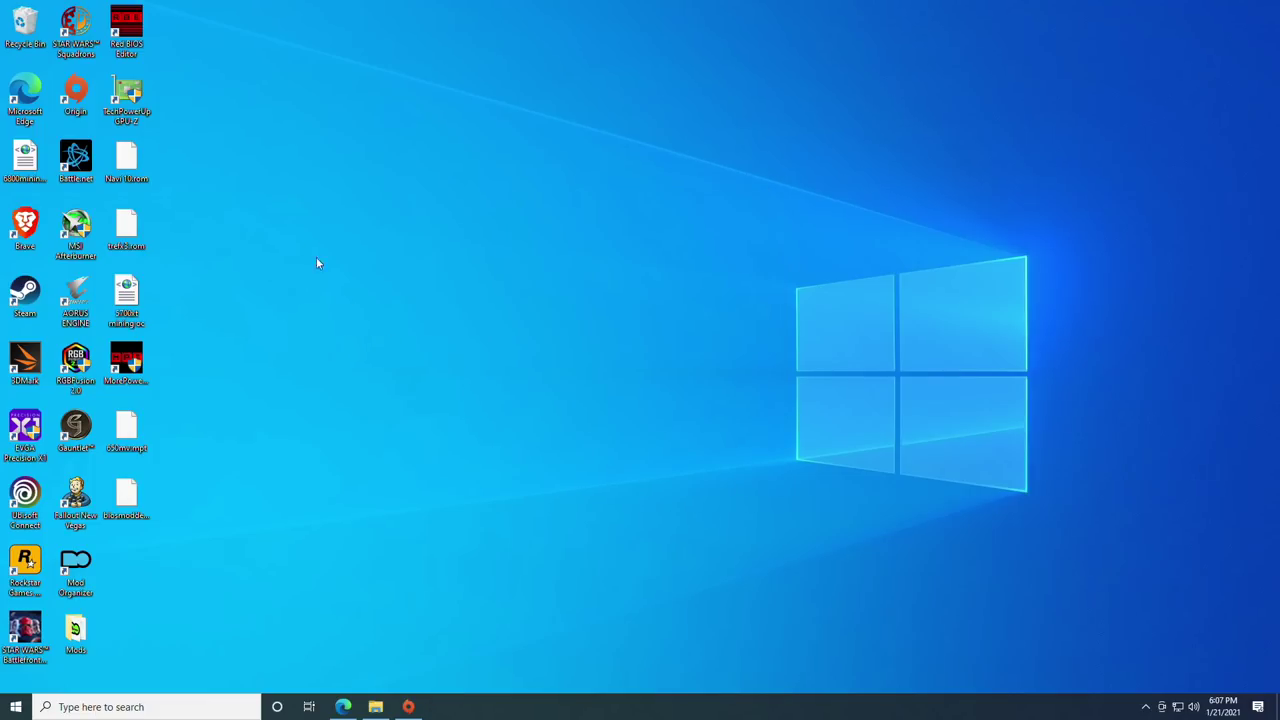
- Relaunch Red BIOS Editor and load the saved biosmodded.rom from the desktop
double_click(127, 30)
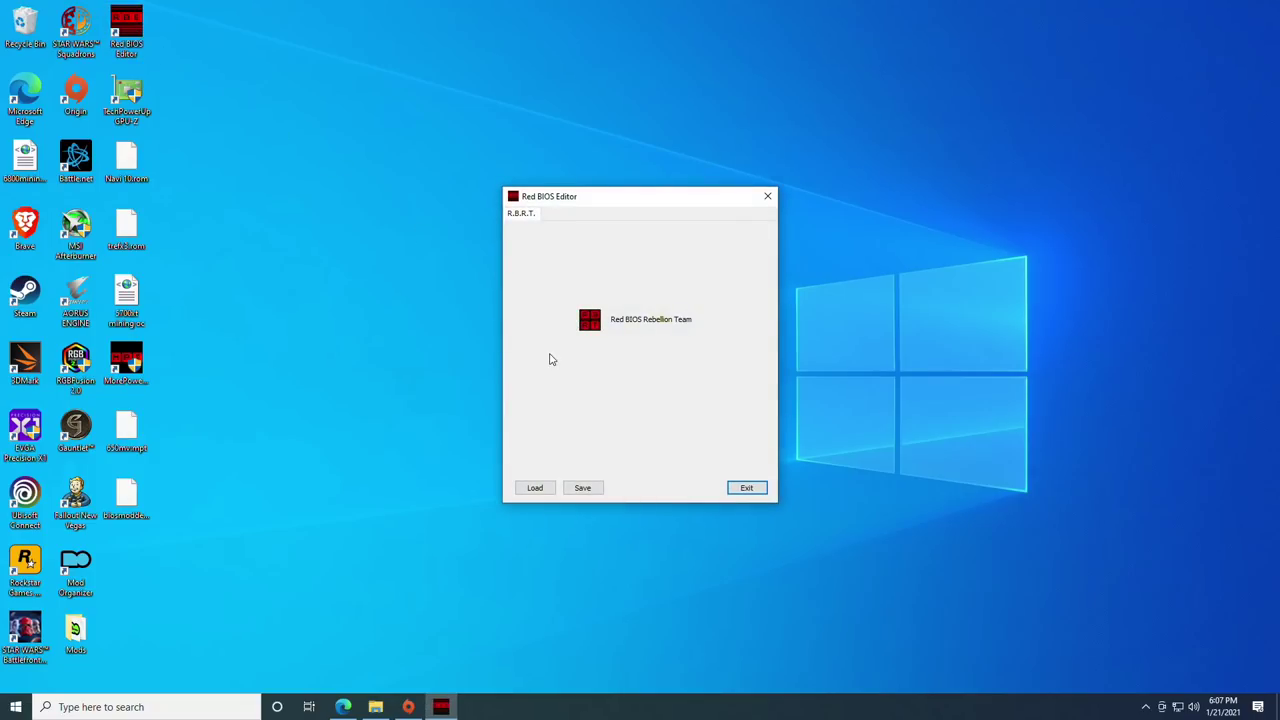
left_click(535, 488)
left_click(586, 301)
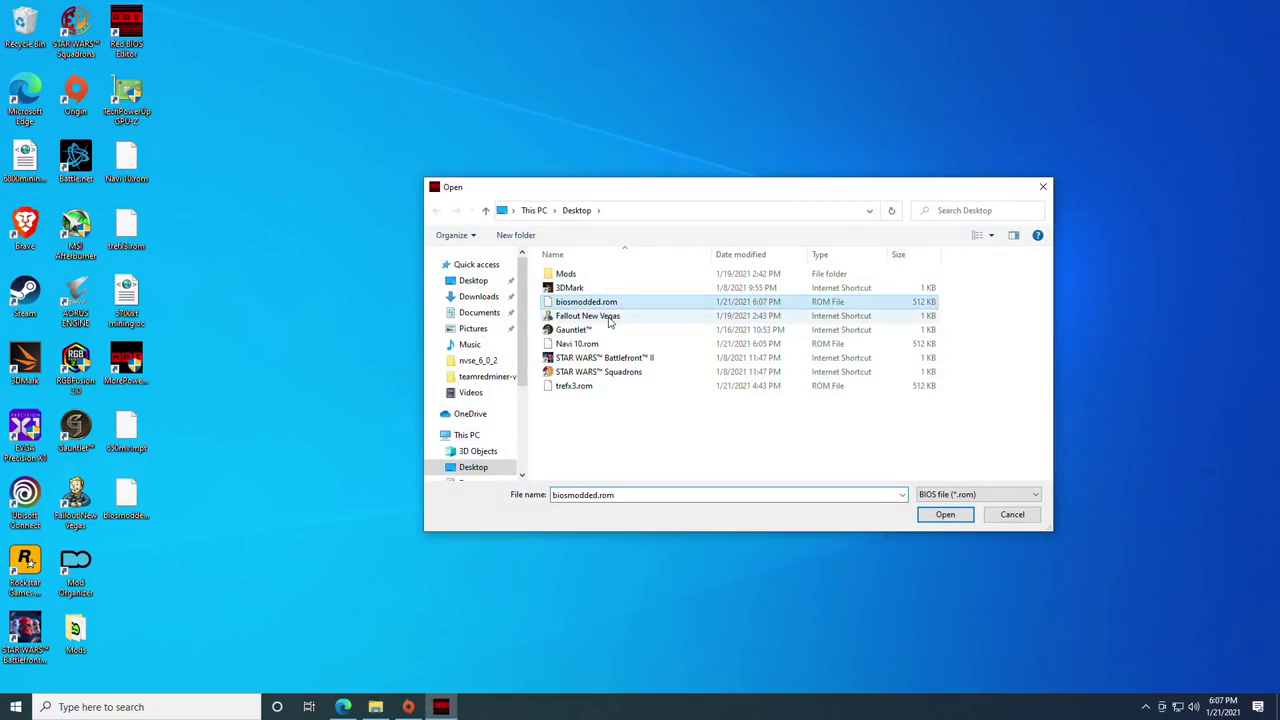
left_click(945, 514)
- Examine the tREF value in the detailed 1550 MHz VRAM timings of memory type K4Z80325BC, and close them without changes
left_click(634, 214)
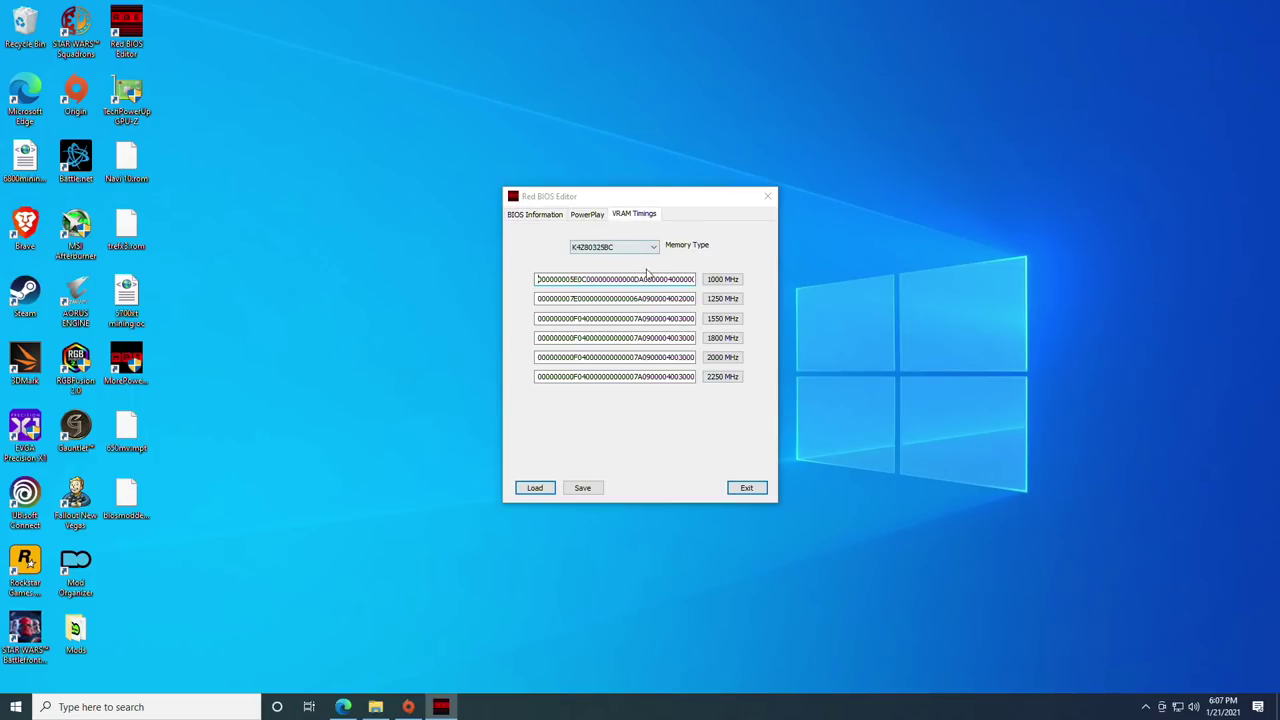
left_click(722, 318)
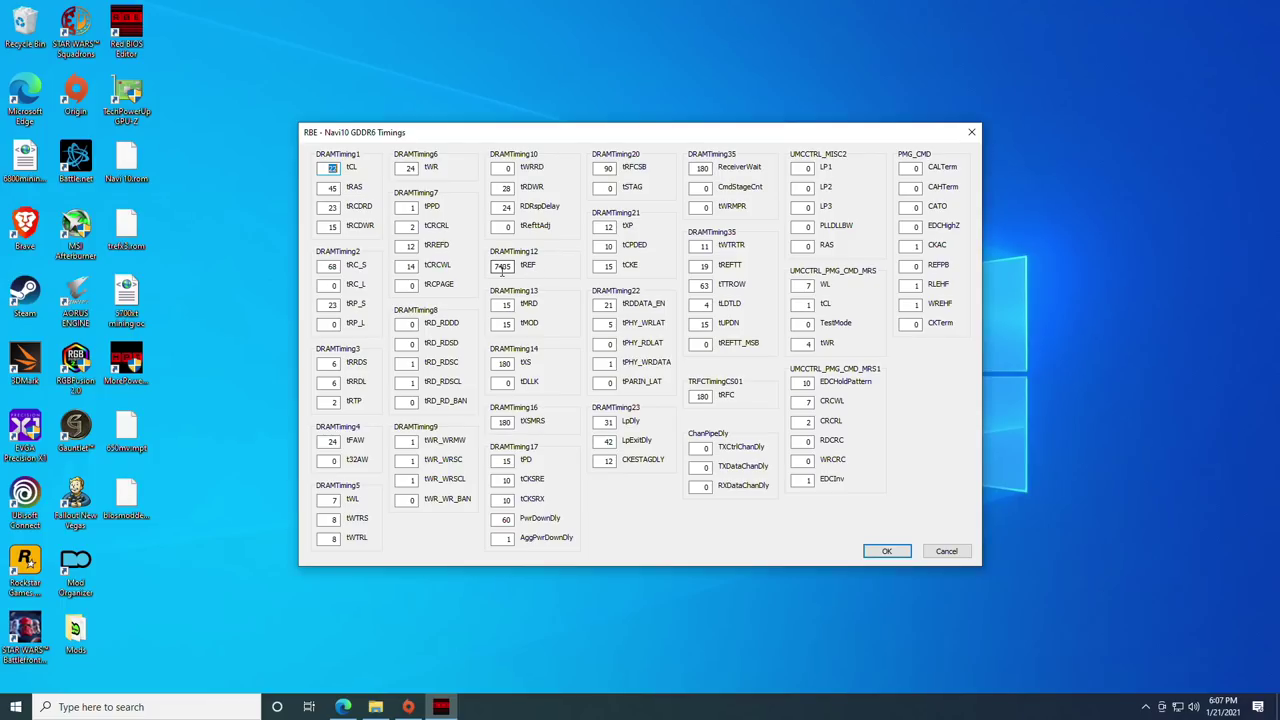
left_click_drag(475, 133, 487, 134)
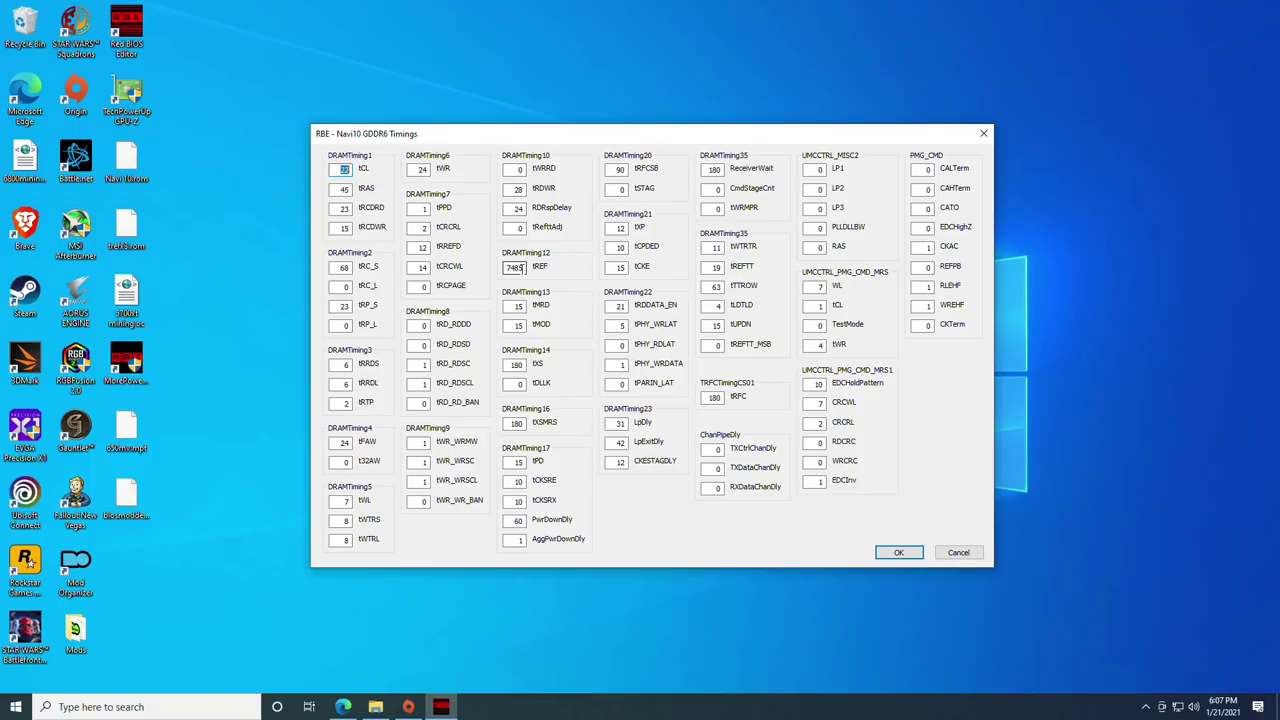
left_click(983, 133)
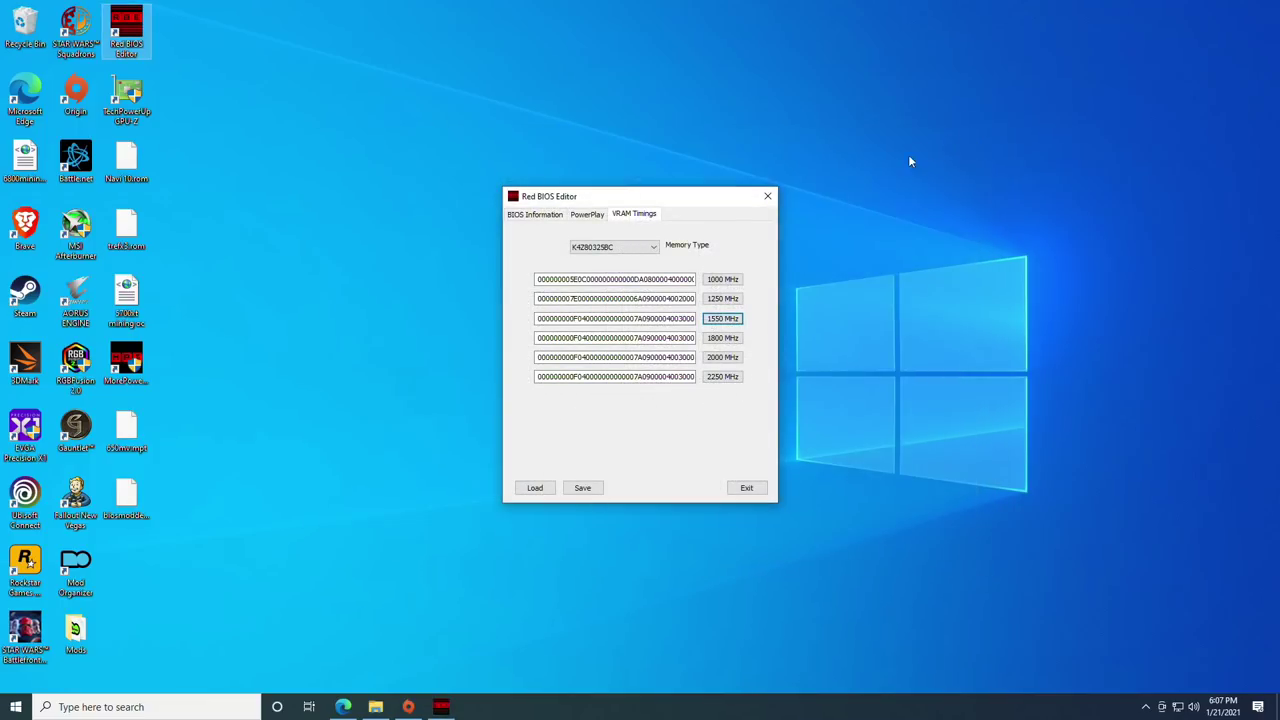
- Load the UltraHigh.rom BIOS file from the UltraHigh folder in Downloads
left_click(536, 488)
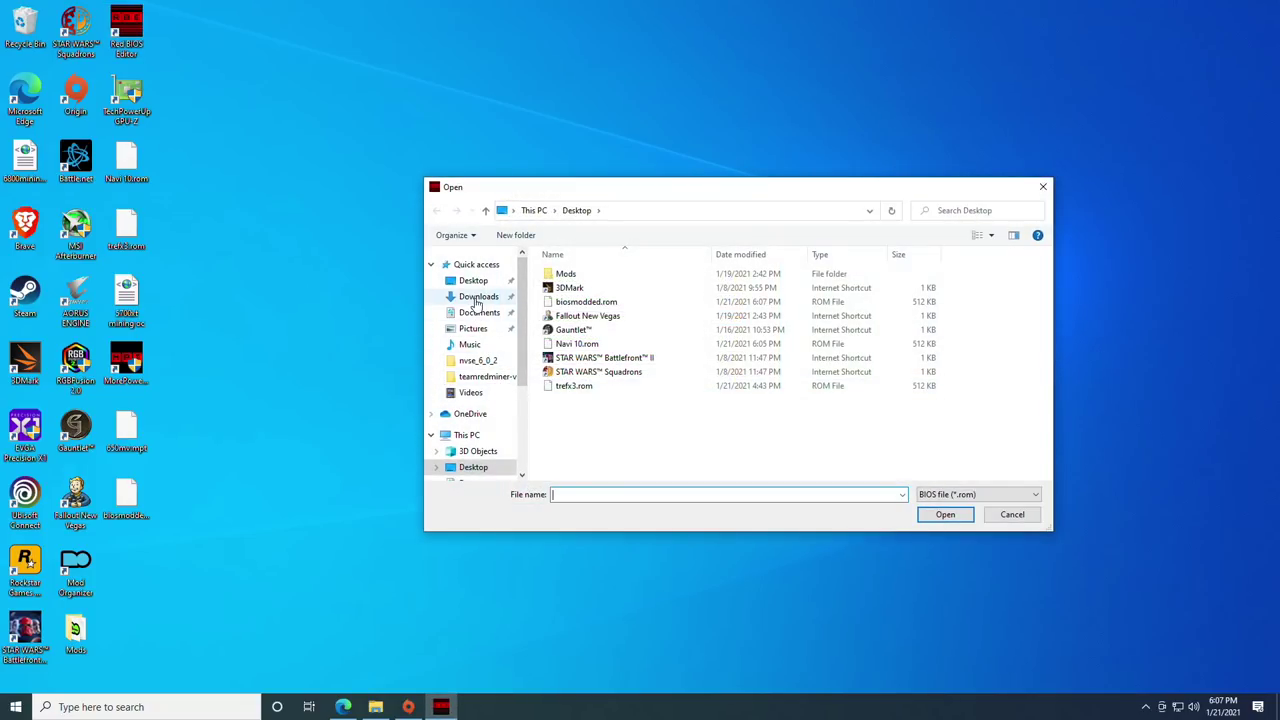
left_click(478, 296)
double_click(575, 310)
left_click(577, 274)
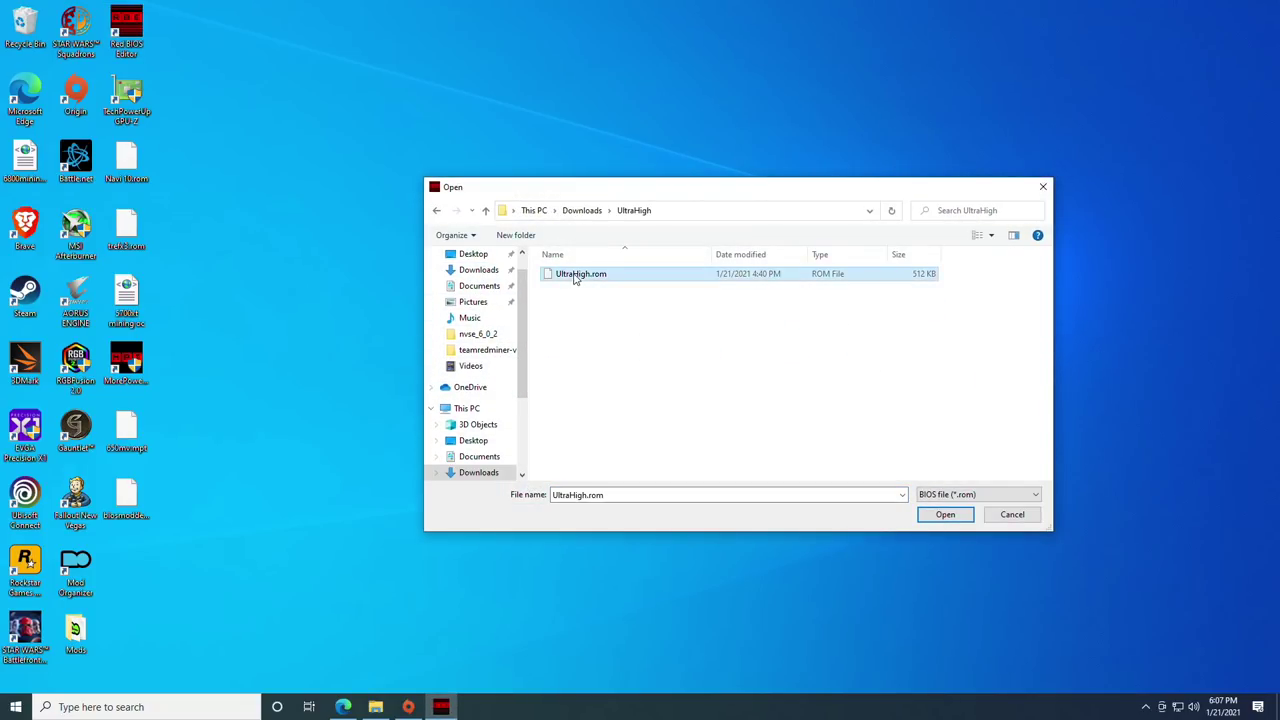
left_click(945, 514)
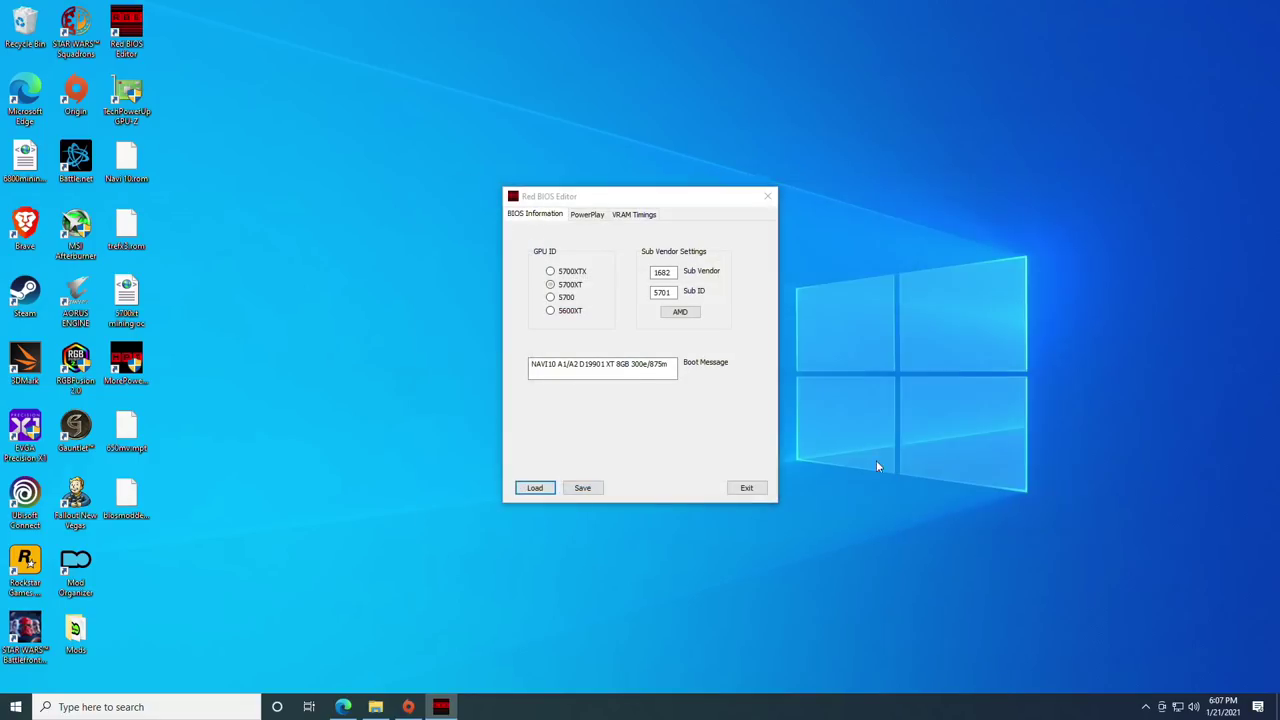
- Show the loaded BIOS's VRAM timings and examine the tREF value in the detailed timing set
left_click(634, 214)
left_click(672, 336)
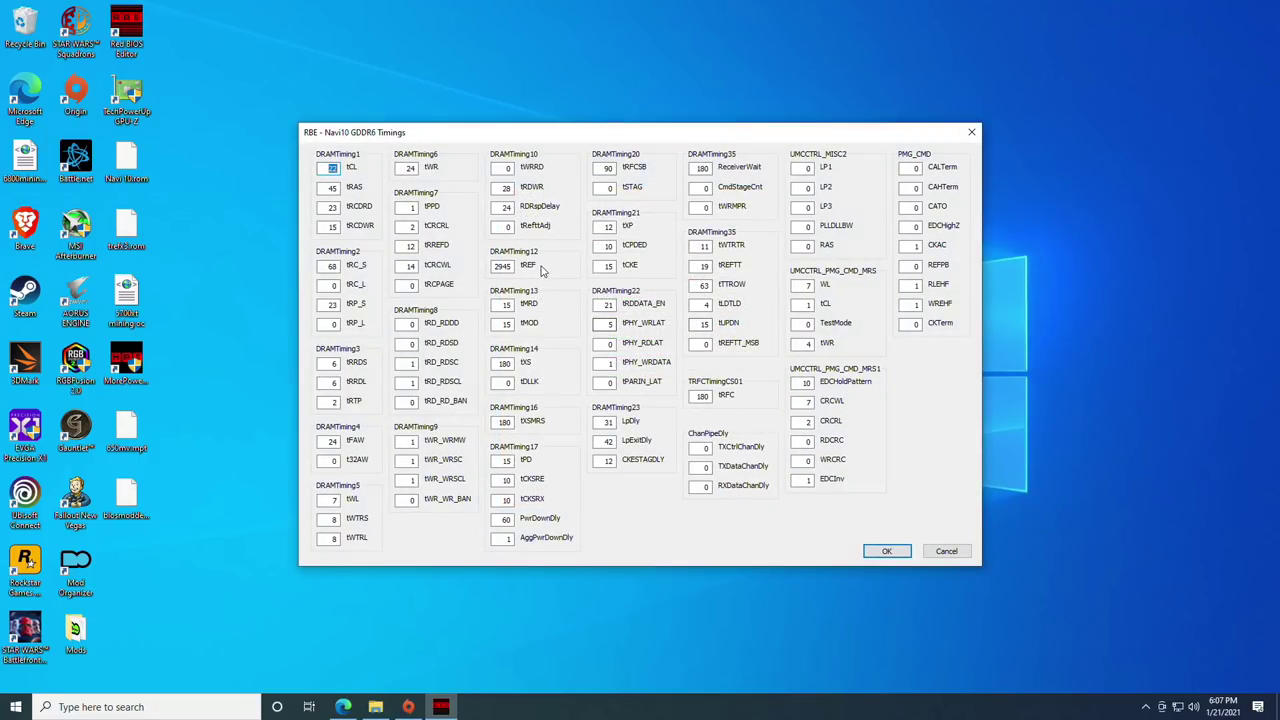
double_click(503, 266)
- Find and open the Windows Calculator alongside the detailed timings
left_click(166, 707)
type("calc")
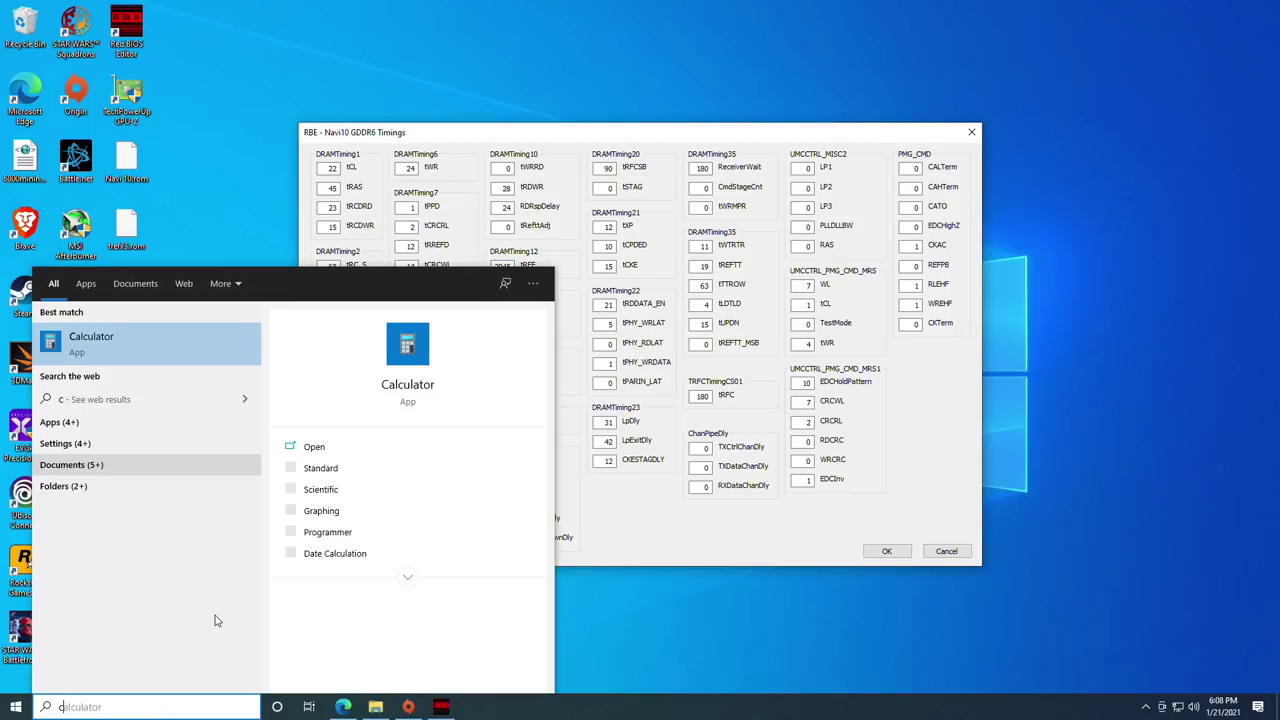
key("Return")
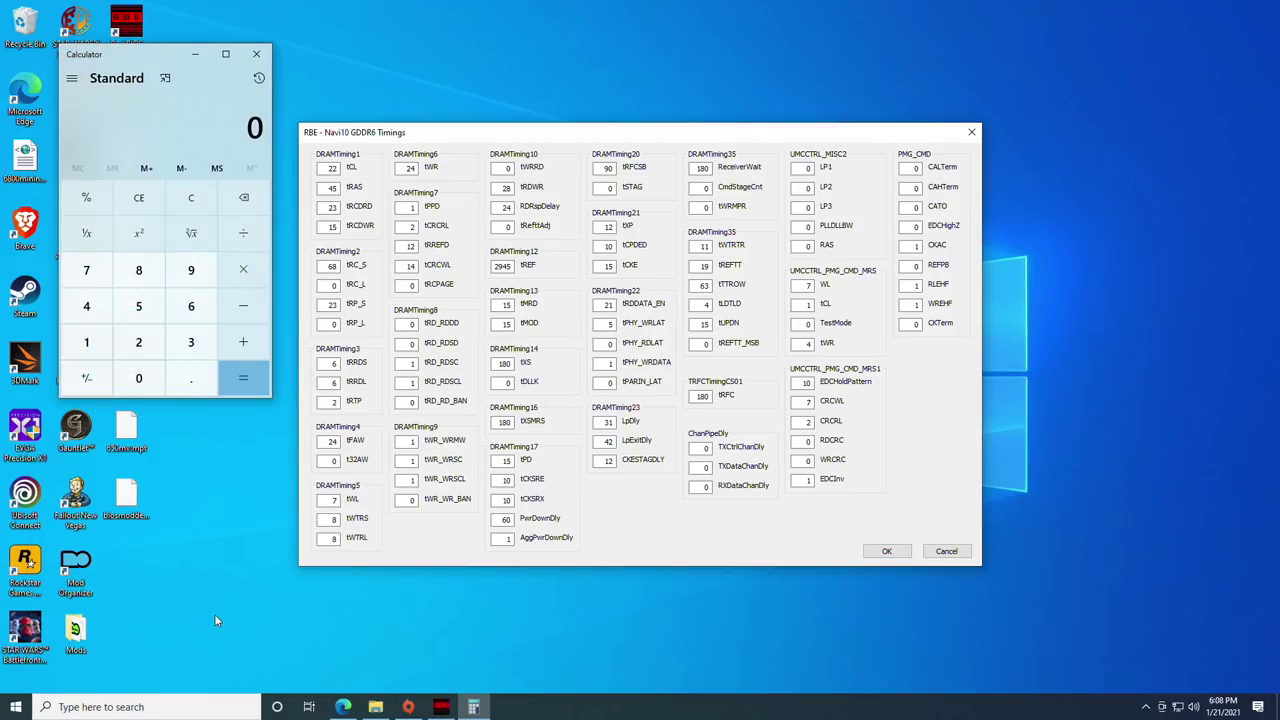